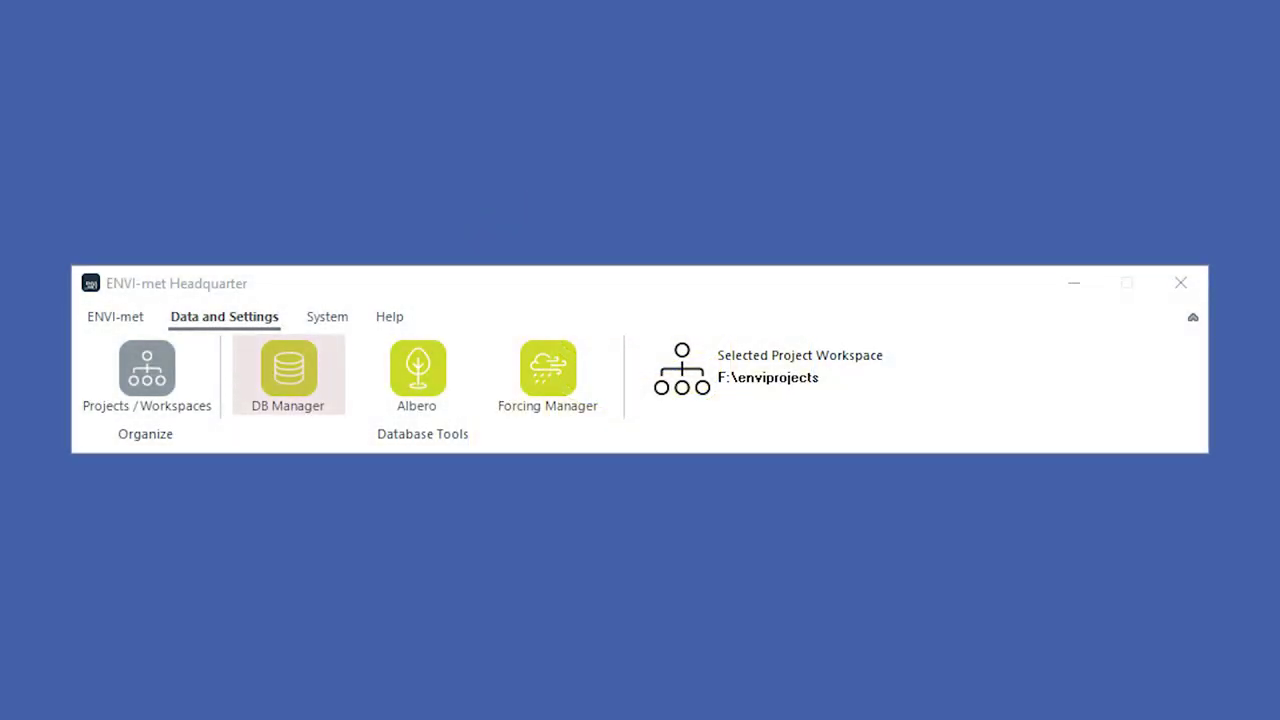
Launch DB Manager from Headquarter's Data and Settings tab to load the Getting Started database.
{"action": "left_click", "coordinate": [288, 372]}
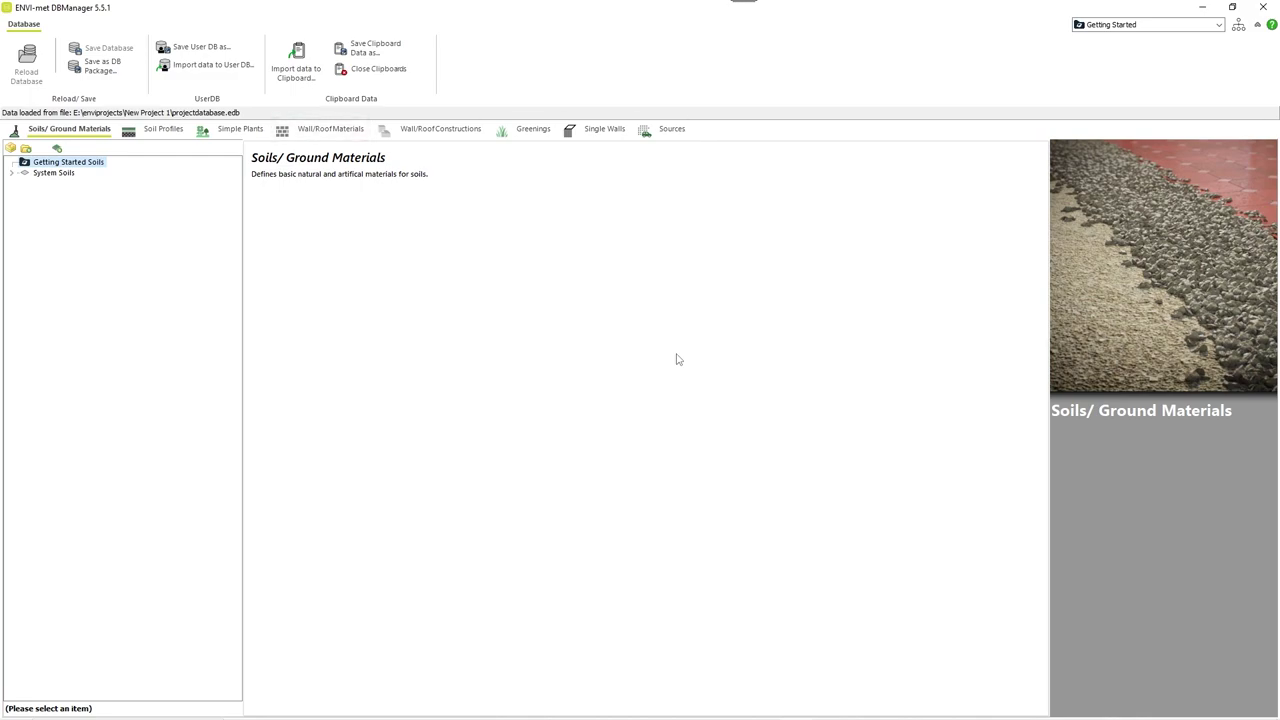
Add a wall/roof material to Getting Started Materials with ID XXXXXX, name 'getting started', colour orange.
{"action": "left_click", "coordinate": [360, 131]}
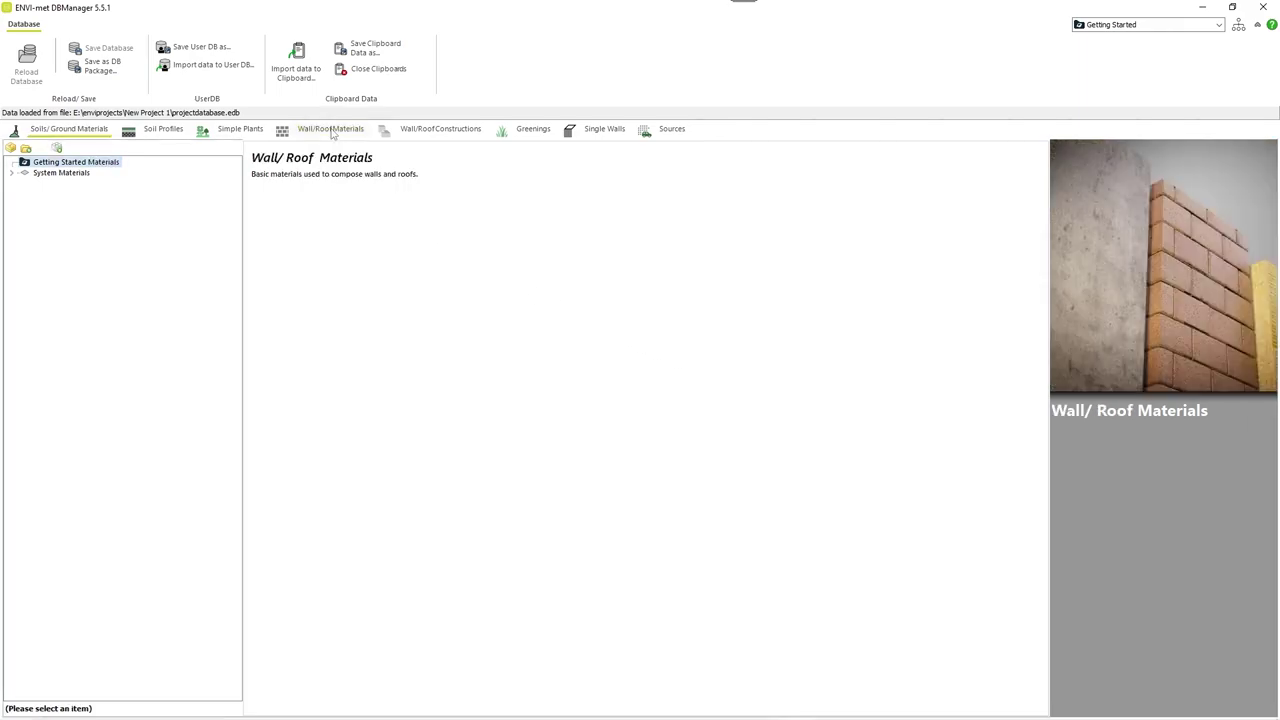
{"action": "right_click", "coordinate": [63, 163]}
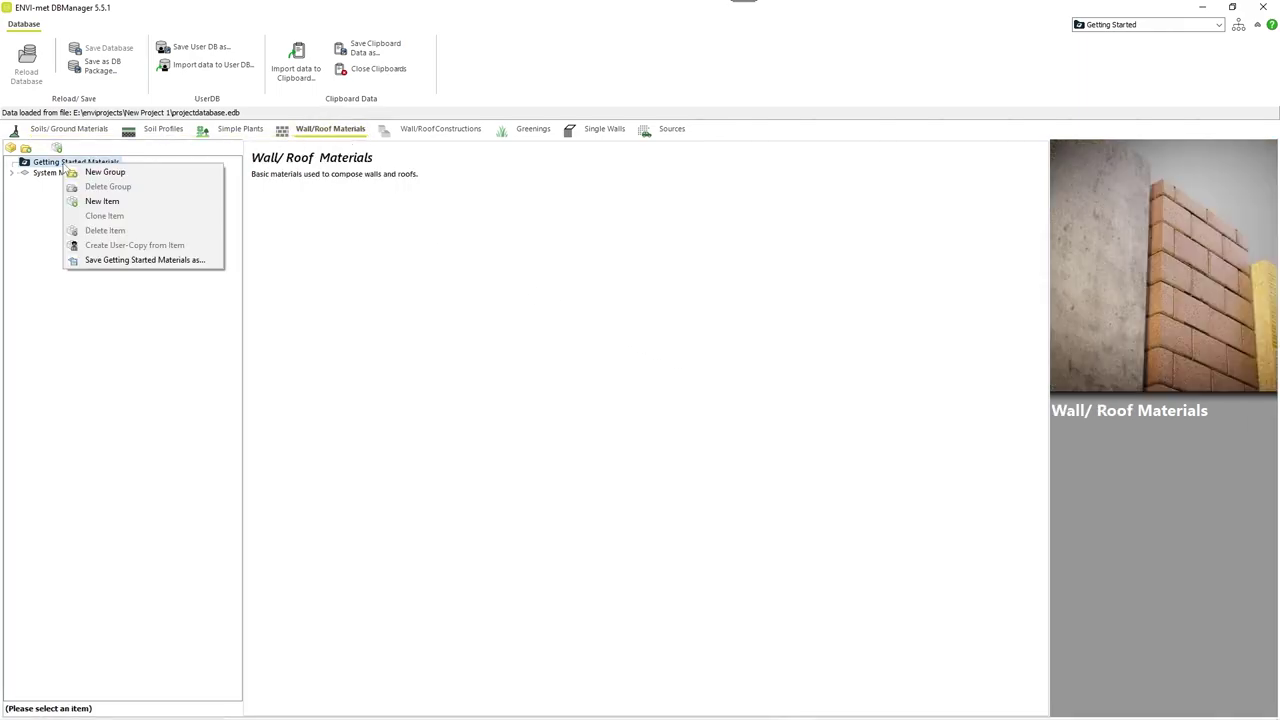
{"action": "left_click", "coordinate": [98, 202]}
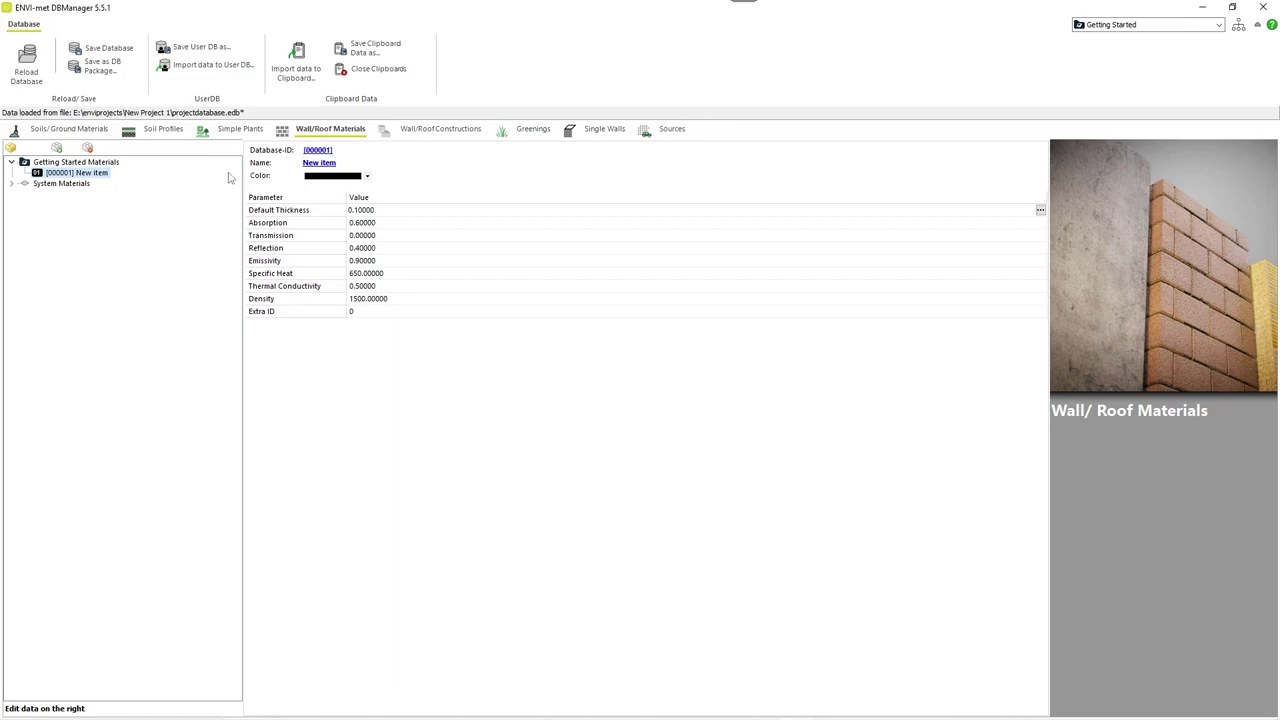
{"action": "left_click", "coordinate": [319, 151]}
{"action": "type", "text": "XXXXXX"}
{"action": "left_click", "coordinate": [736, 415]}
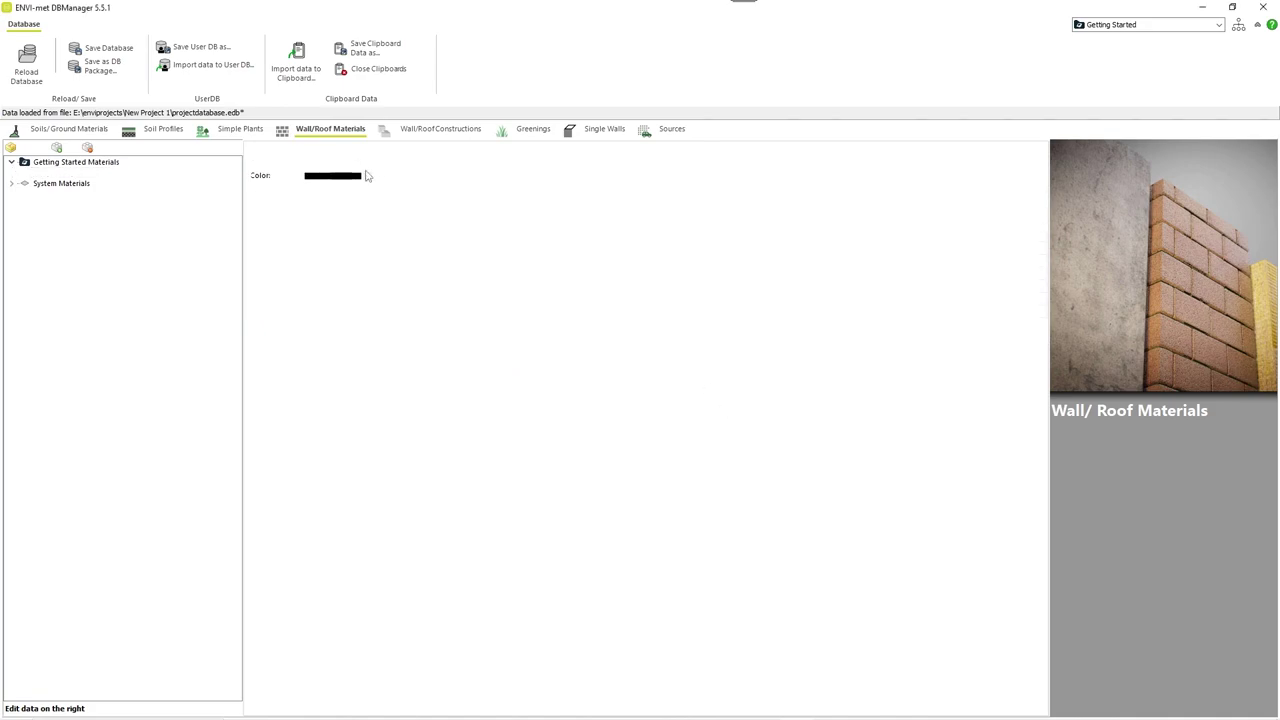
{"action": "left_click", "coordinate": [319, 162]}
{"action": "type", "text": "getting started"}
{"action": "key", "text": "Return"}
{"action": "left_click", "coordinate": [366, 176]}
{"action": "left_click", "coordinate": [322, 214]}
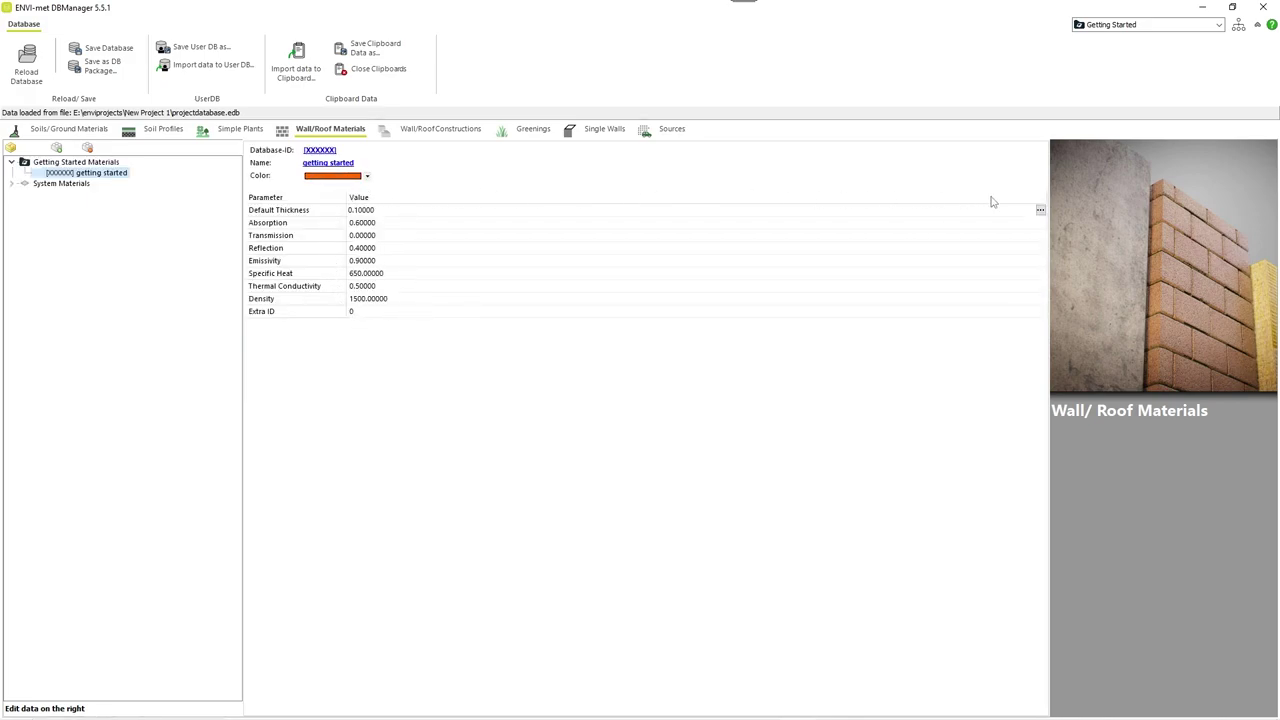
Check the material's default thickness 0.10 and absorption 0.60, leaving both unchanged.
{"action": "left_click", "coordinate": [1040, 210]}
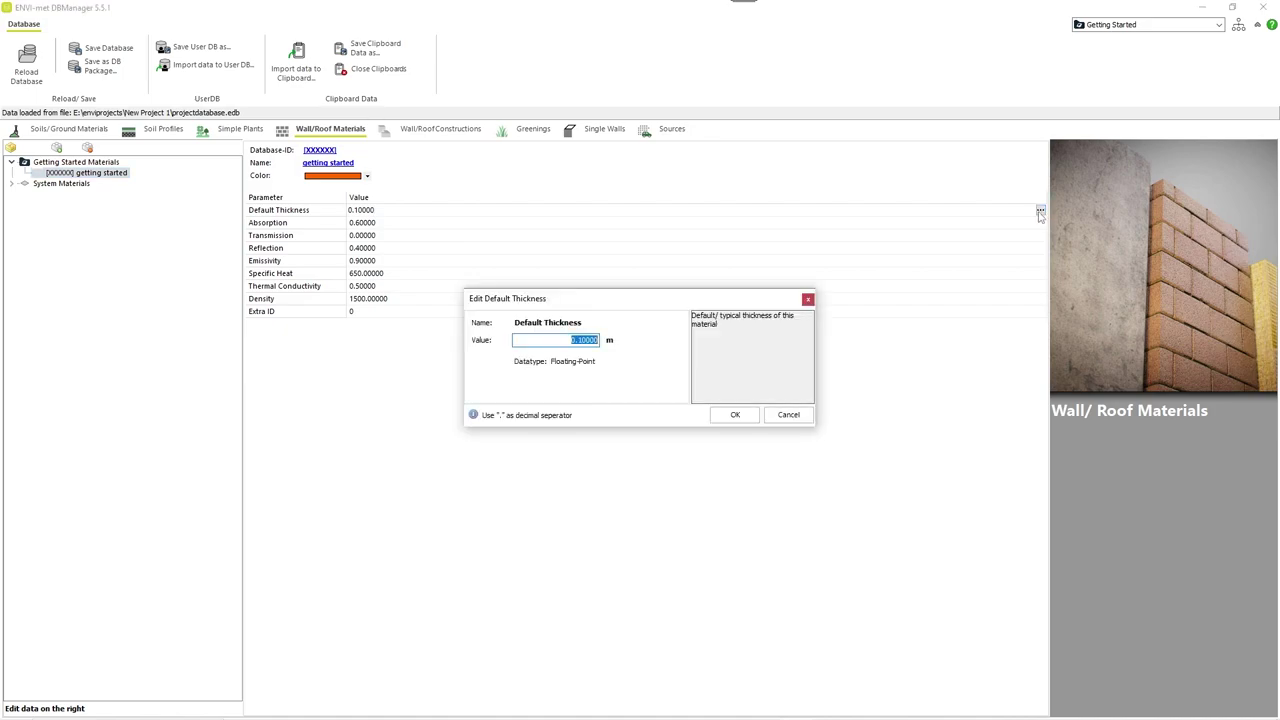
{"action": "left_click", "coordinate": [738, 418]}
{"action": "left_click", "coordinate": [988, 223]}
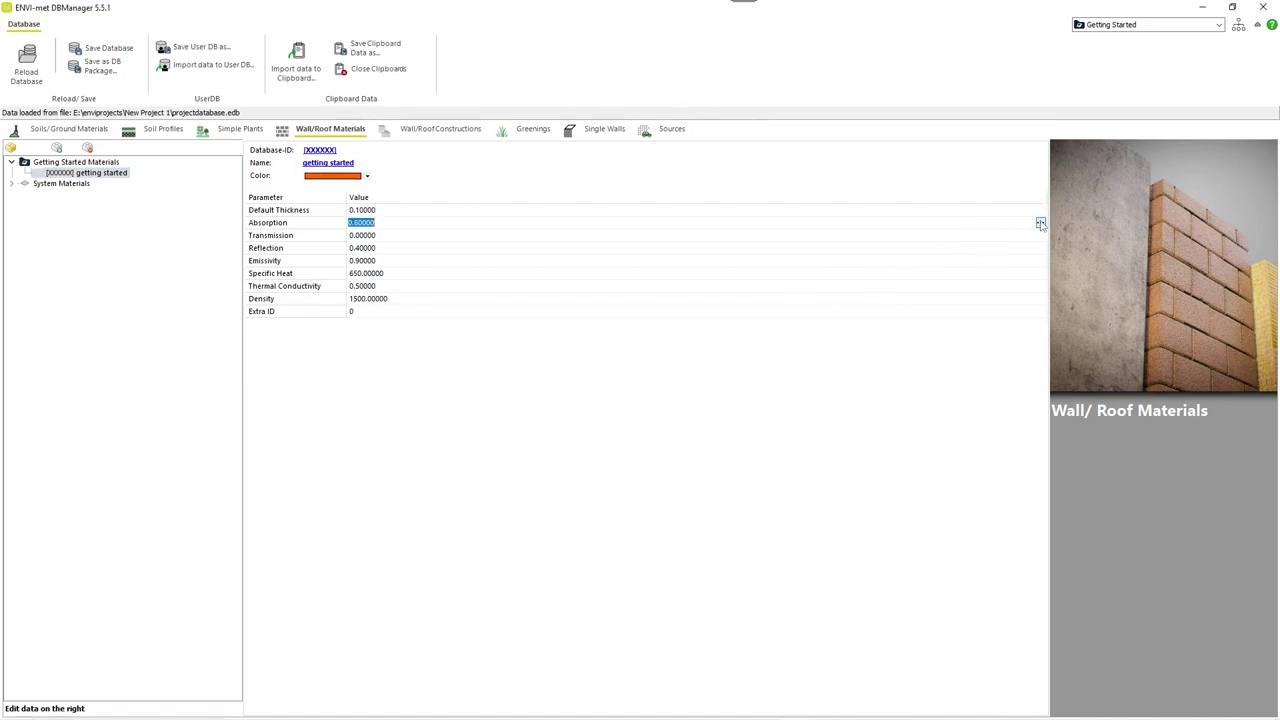
{"action": "left_click", "coordinate": [1040, 223]}
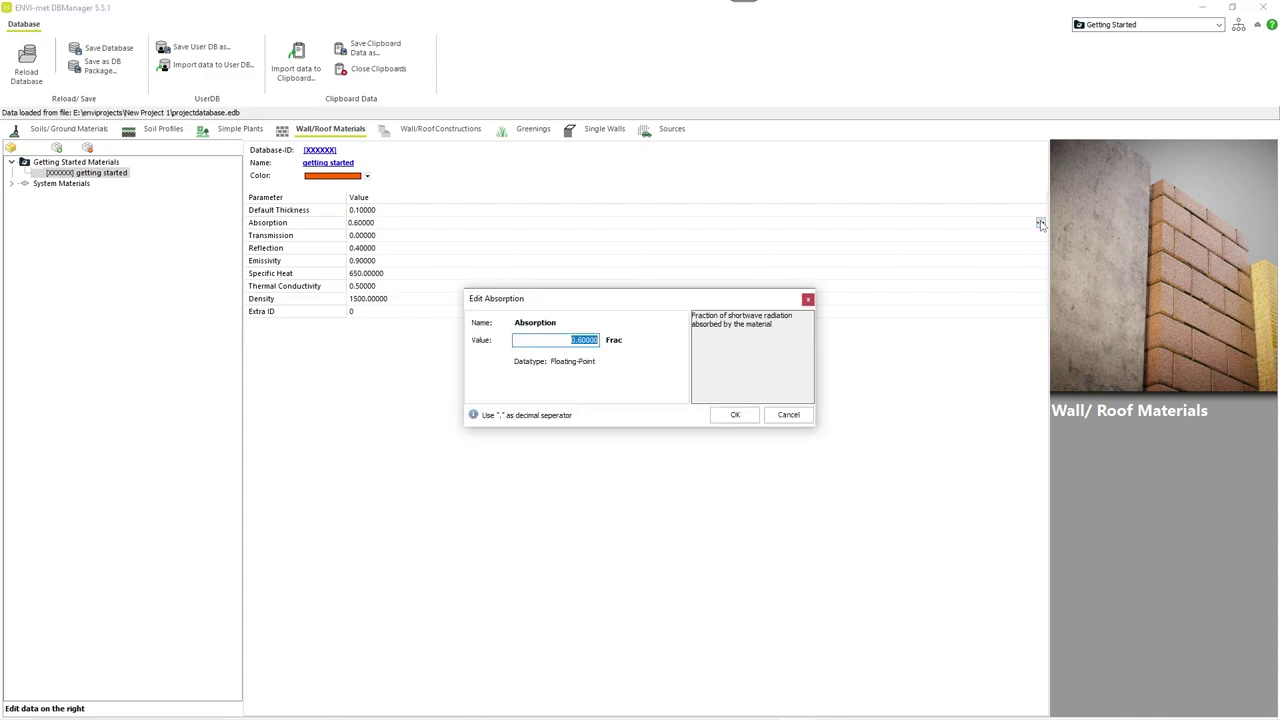
{"action": "left_click", "coordinate": [743, 420]}
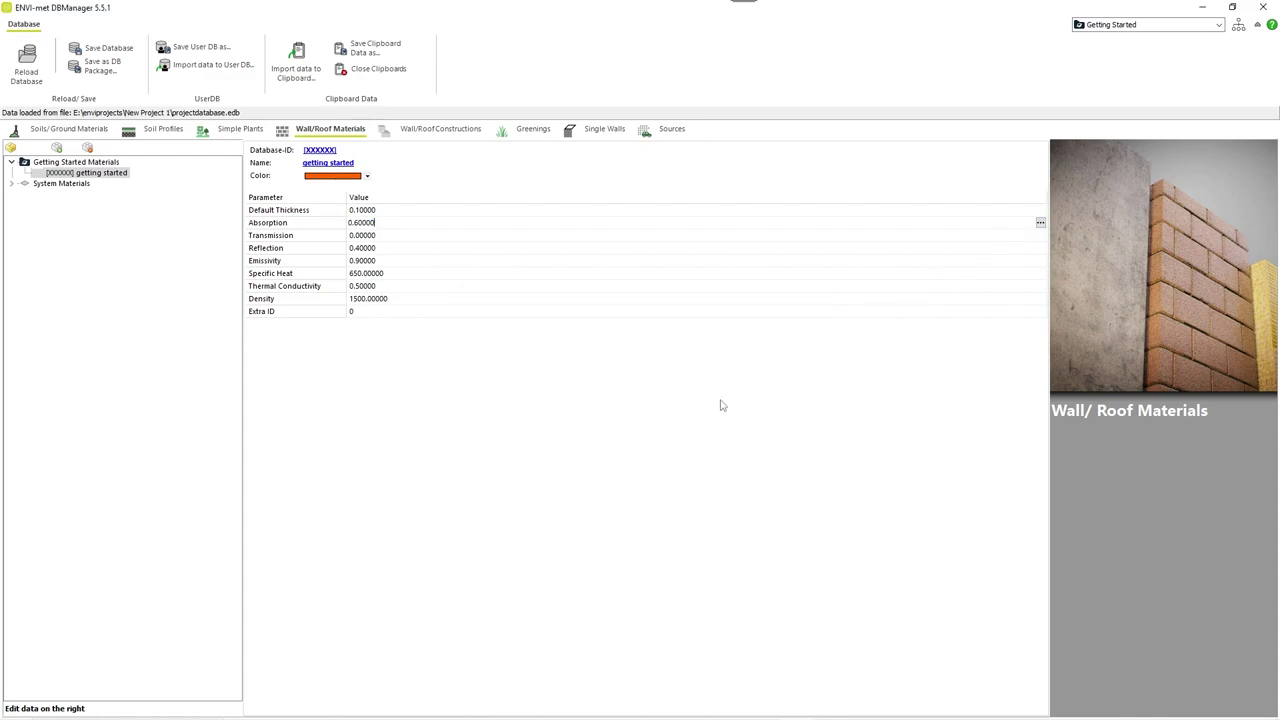
Add a new wall to Getting Started Walls with database ID YYYYYY.
{"action": "left_click", "coordinate": [455, 136]}
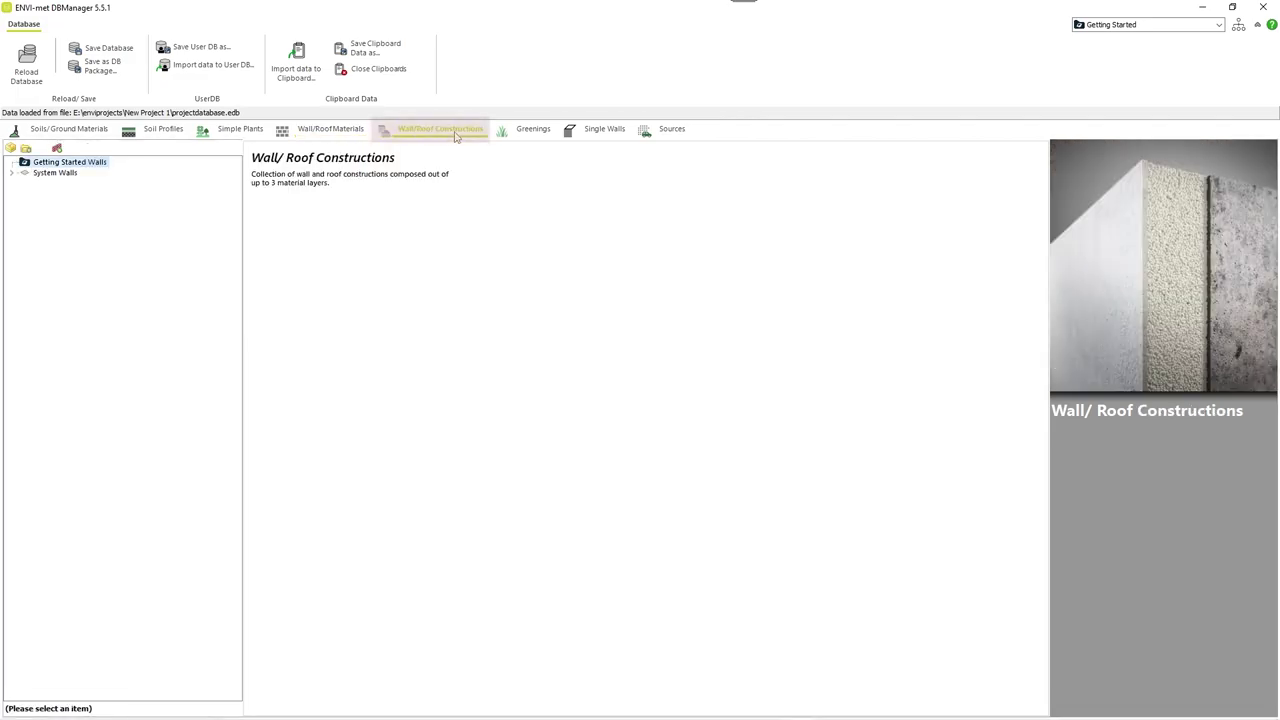
{"action": "right_click", "coordinate": [80, 164]}
{"action": "left_click", "coordinate": [99, 199]}
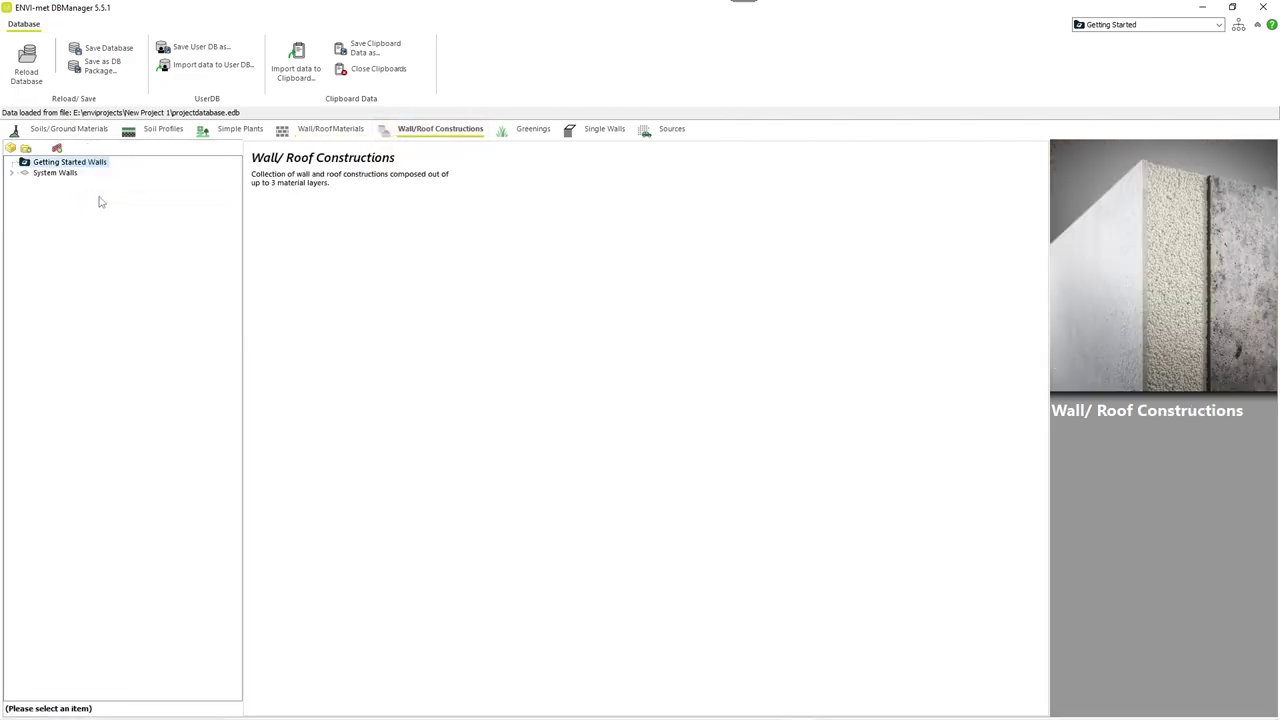
{"action": "double_click", "coordinate": [320, 150]}
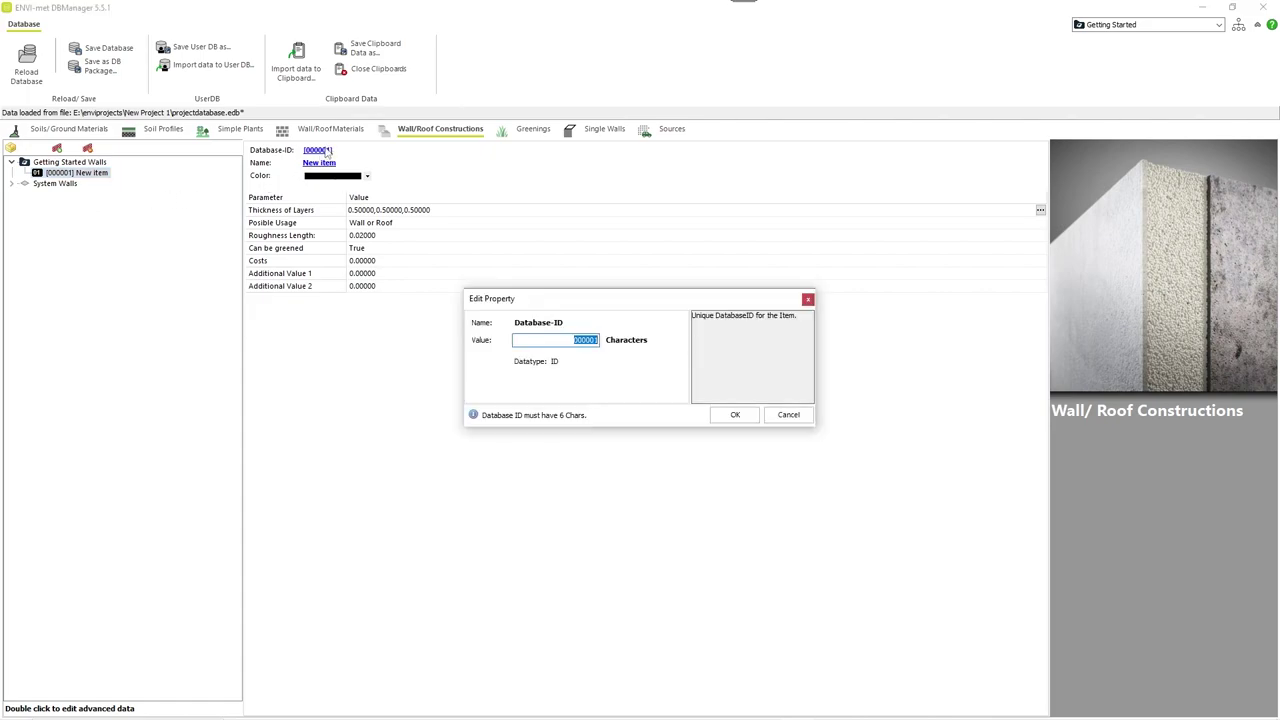
{"action": "type", "text": "YYYYYY"}
{"action": "left_click", "coordinate": [733, 416]}
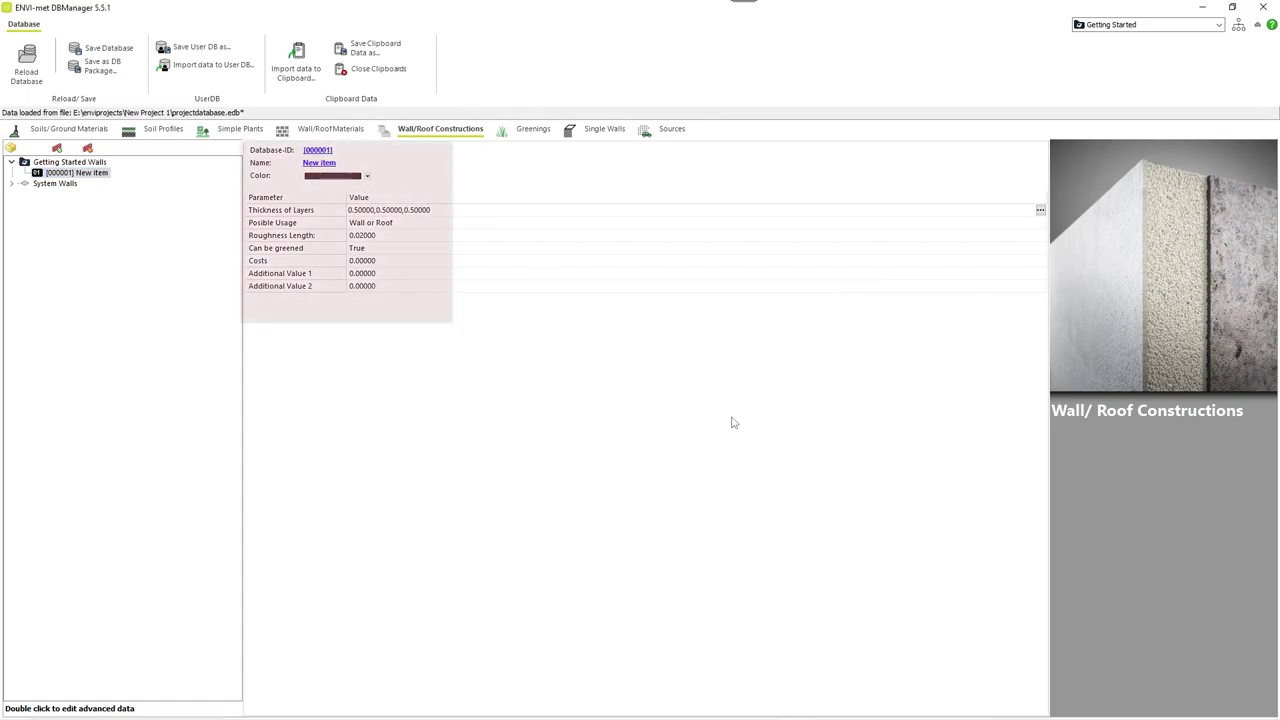
Build the wall from an outer 'getting started' layer and two inner aerated brick layers.
{"action": "double_click", "coordinate": [72, 173]}
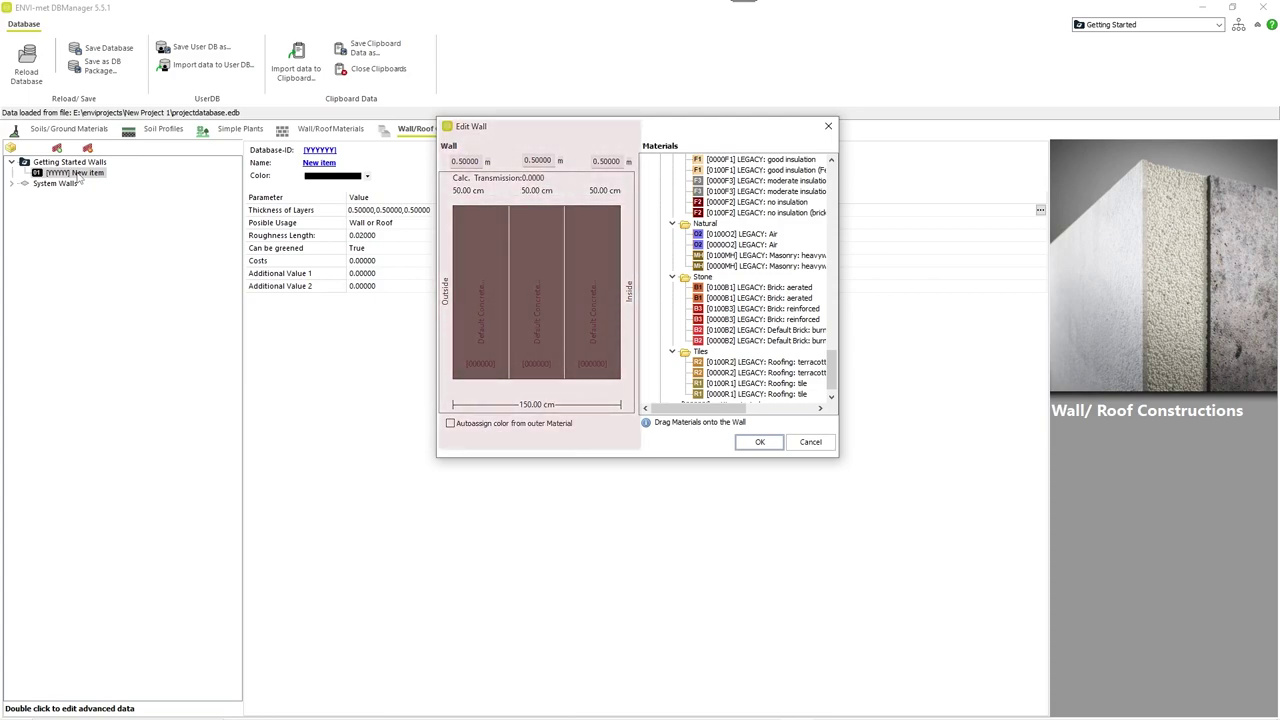
{"action": "scroll", "coordinate": [830, 366], "scroll_direction": "down", "scroll_amount": 10}
{"action": "mouse_move", "coordinate": [833, 366]}
{"action": "left_mouse_down"}
{"action": "mouse_move", "coordinate": [833, 308]}
{"action": "mouse_move", "coordinate": [833, 368]}
{"action": "left_mouse_up"}
{"action": "left_click_drag", "start_coordinate": [752, 398], "coordinate": [488, 328]}
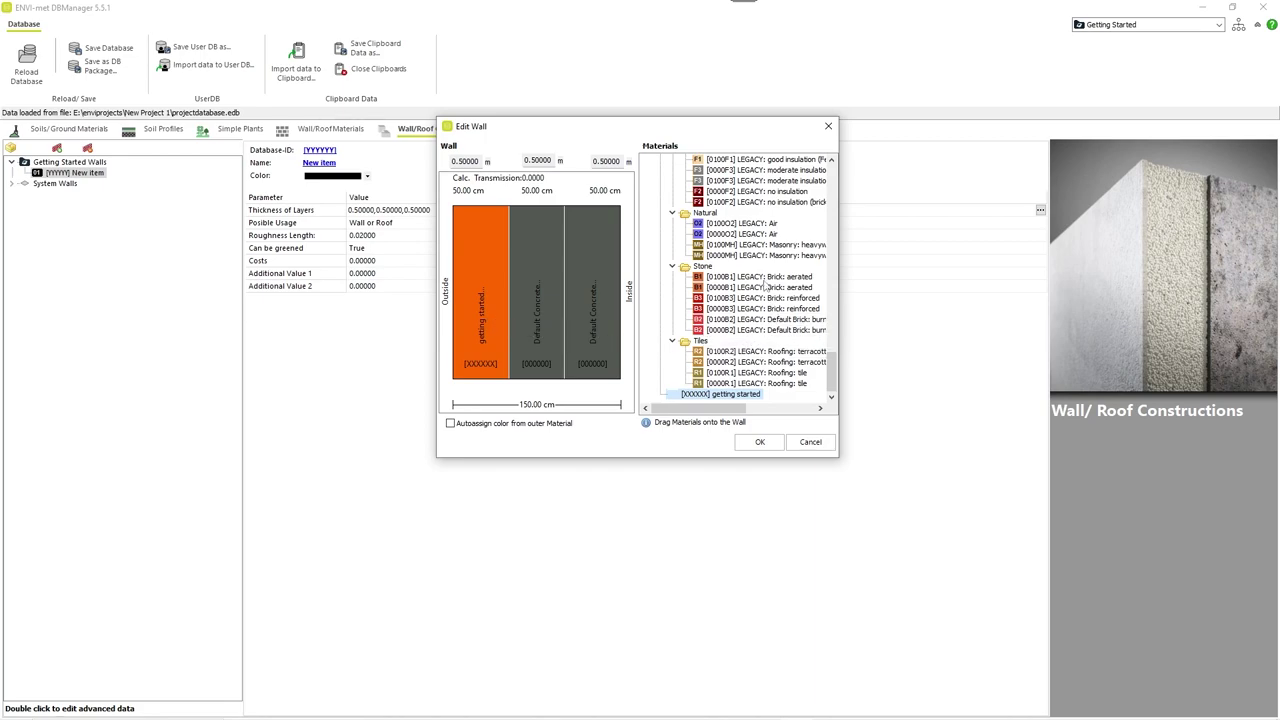
{"action": "left_click_drag", "start_coordinate": [765, 280], "coordinate": [596, 293]}
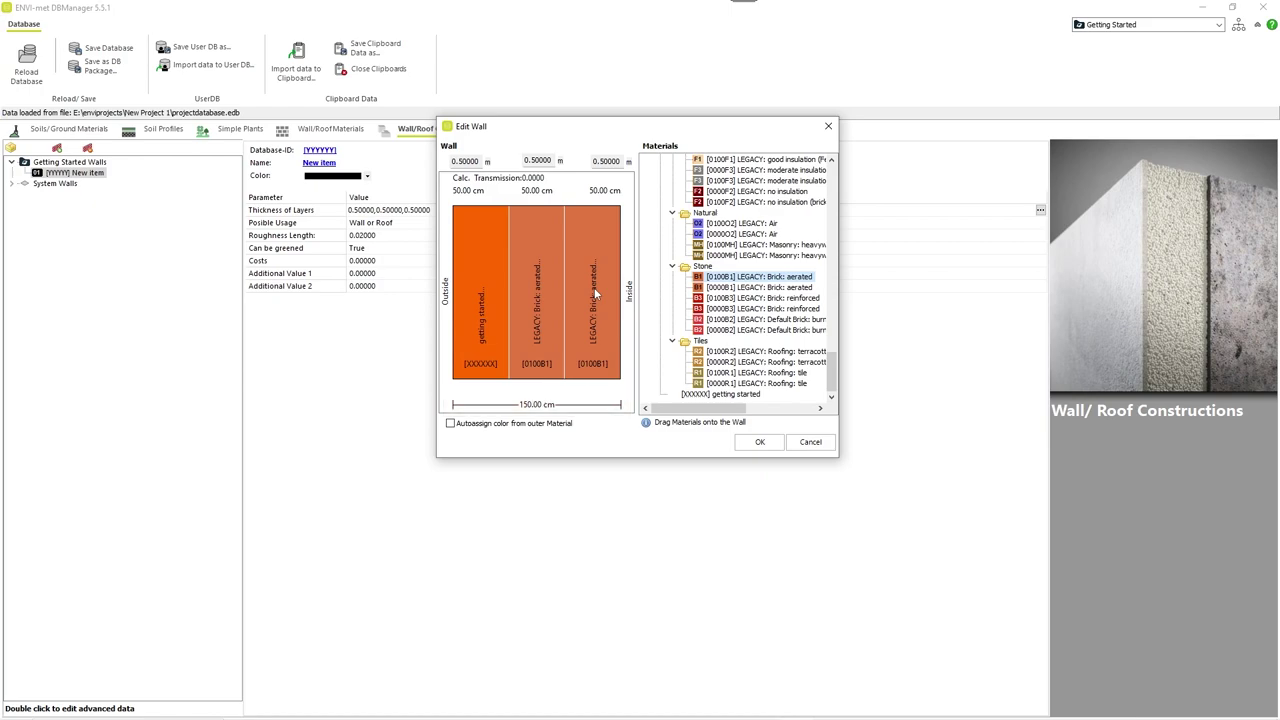
{"action": "left_click", "coordinate": [755, 442]}
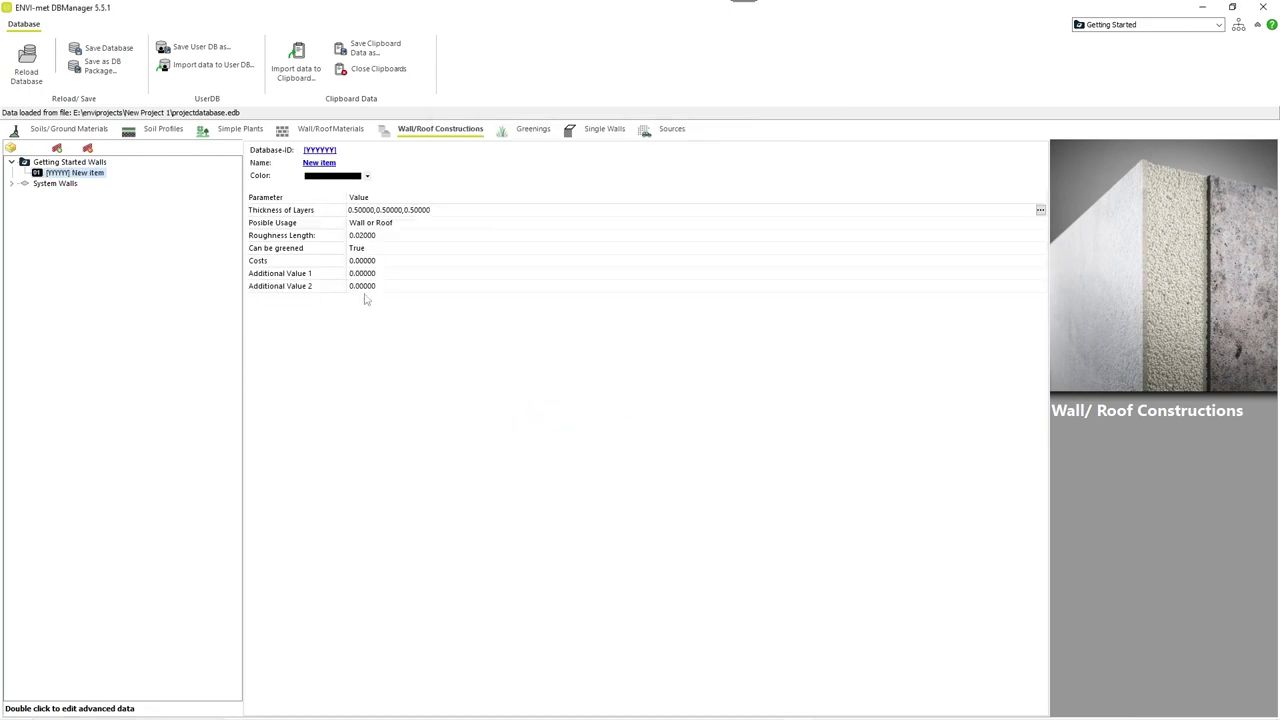
Inspect the default moderate-insulation system wall's layers without changes, then show Soils/Ground Materials.
{"action": "left_click", "coordinate": [11, 184]}
{"action": "left_click", "coordinate": [24, 205]}
{"action": "double_click", "coordinate": [84, 215]}
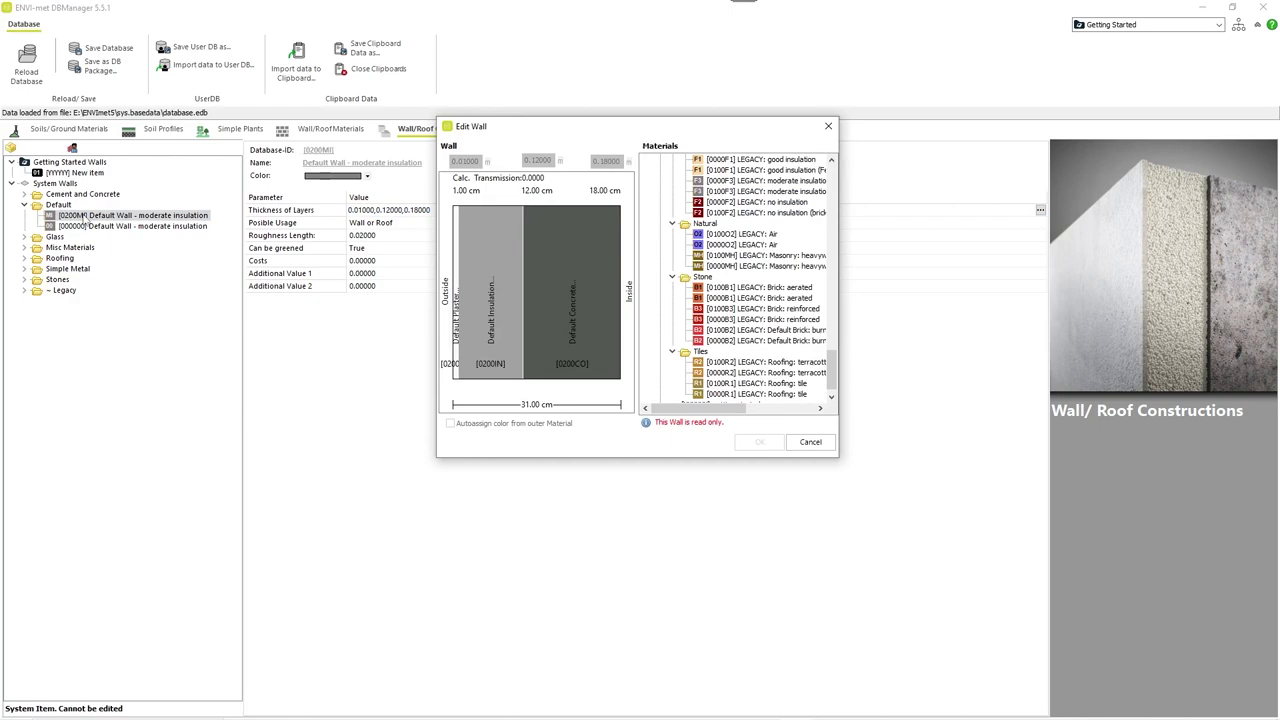
{"action": "left_click", "coordinate": [809, 442]}
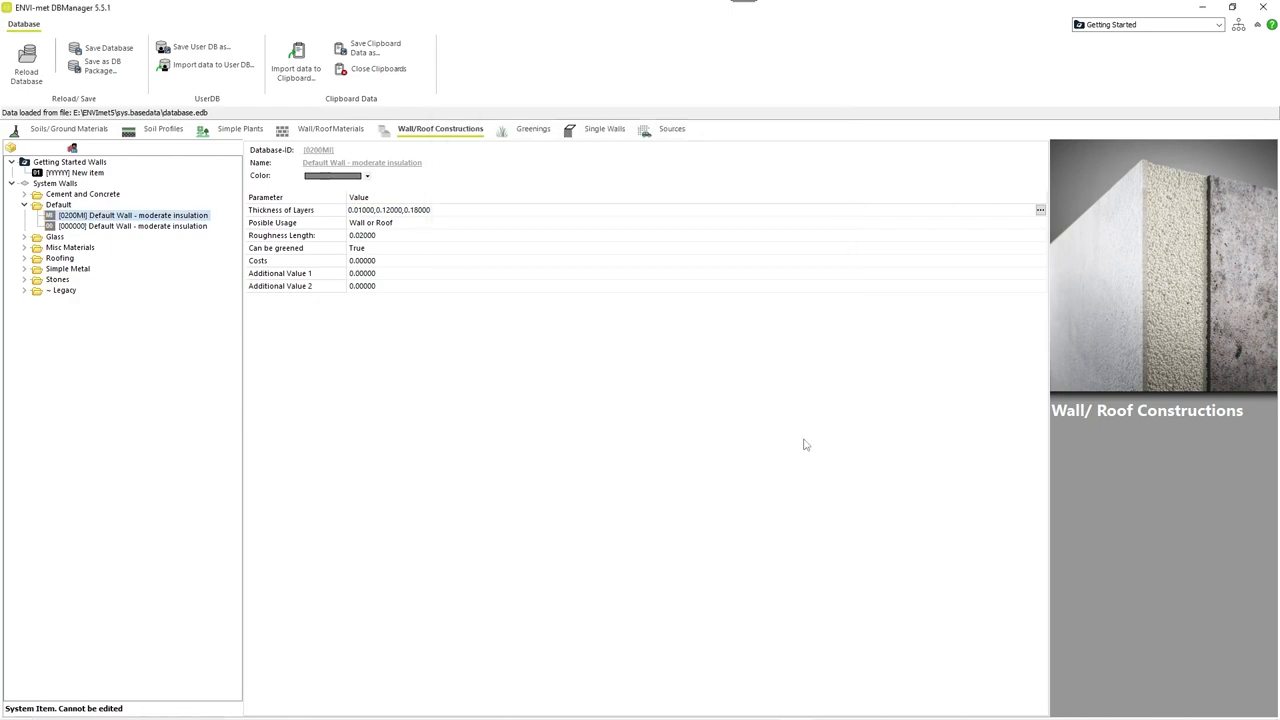
{"action": "left_click", "coordinate": [75, 130]}
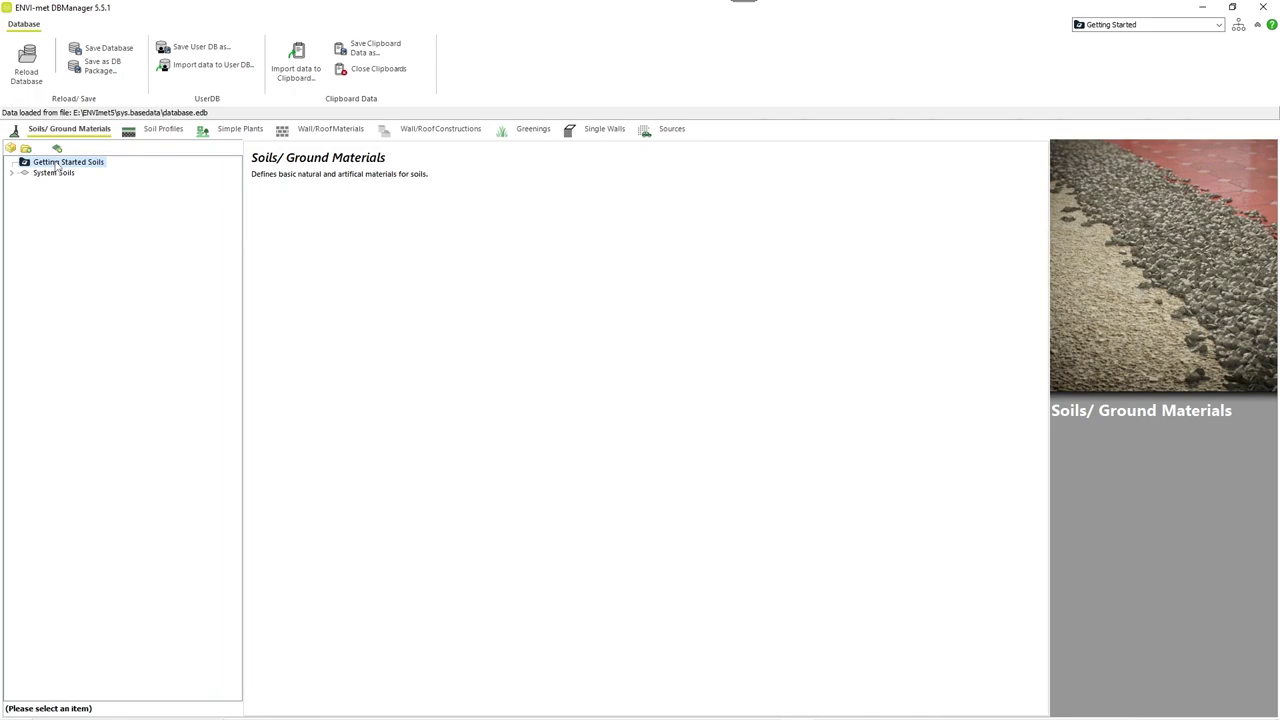
Add a new soil item to Getting Started Soils and a new profile to Getting Started Profiles.
{"action": "right_click", "coordinate": [57, 168]}
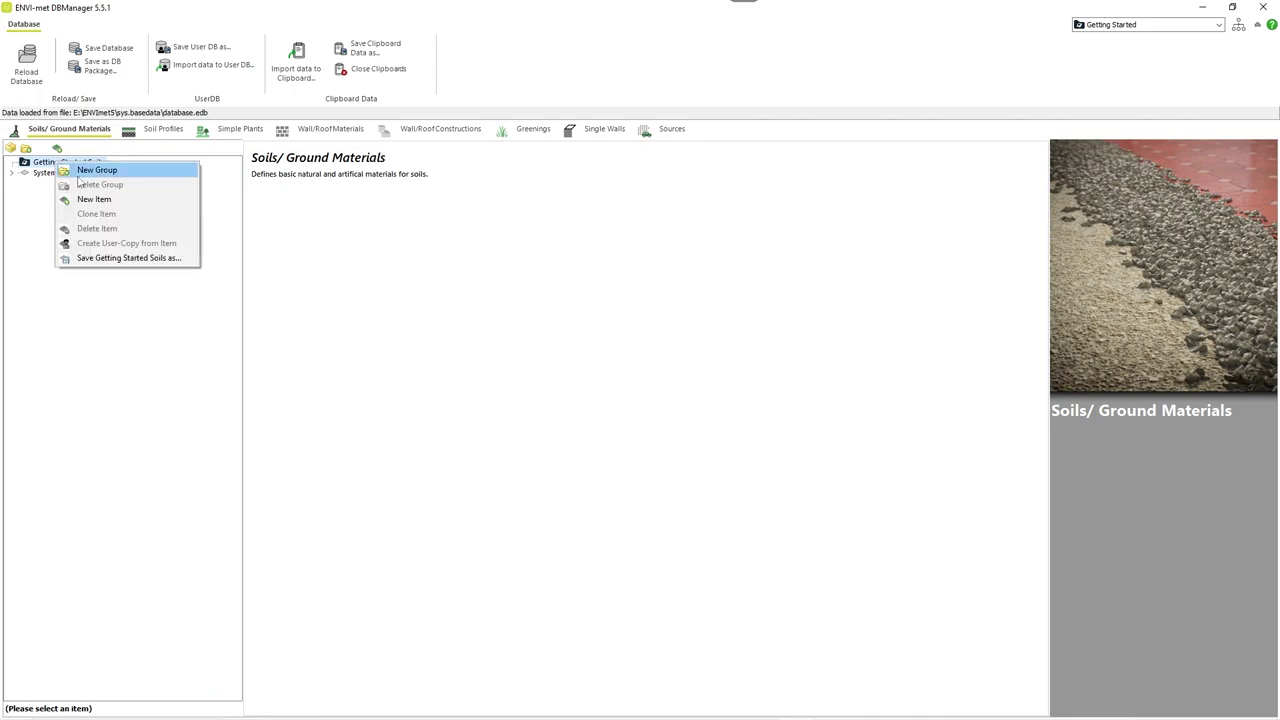
{"action": "left_click", "coordinate": [90, 199]}
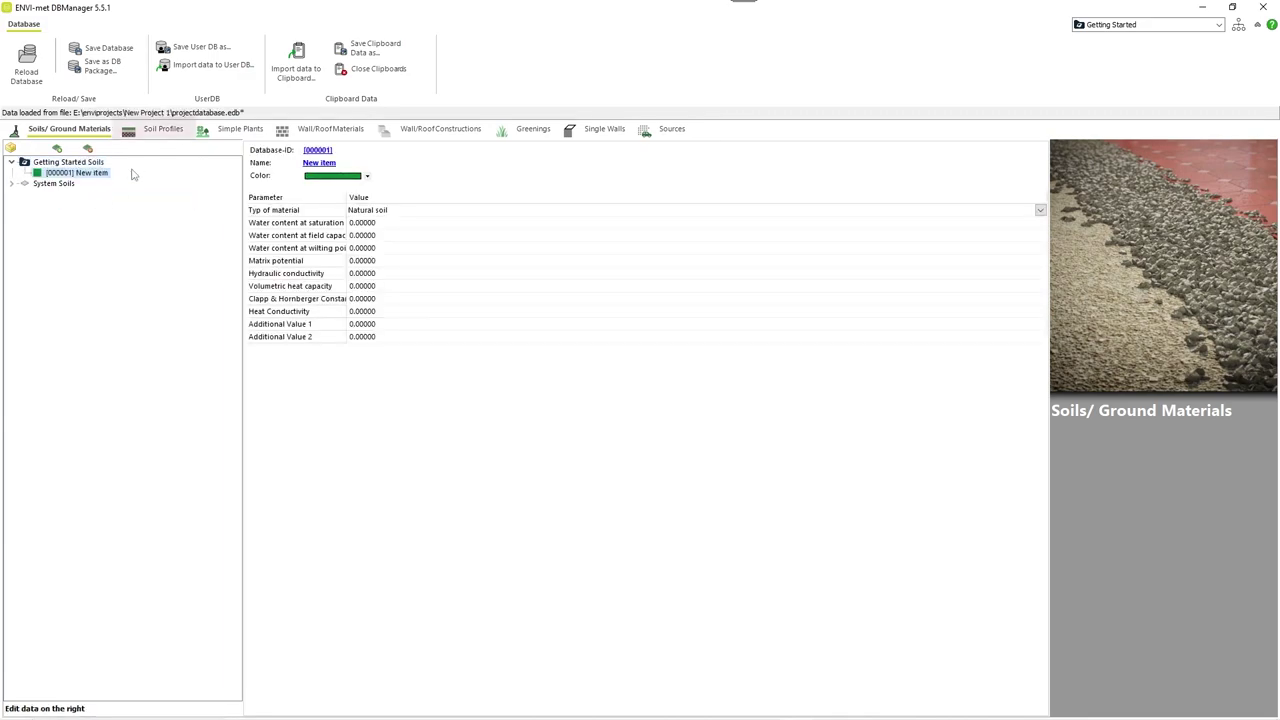
{"action": "left_click", "coordinate": [149, 131]}
{"action": "right_click", "coordinate": [75, 162]}
{"action": "left_click", "coordinate": [108, 201]}
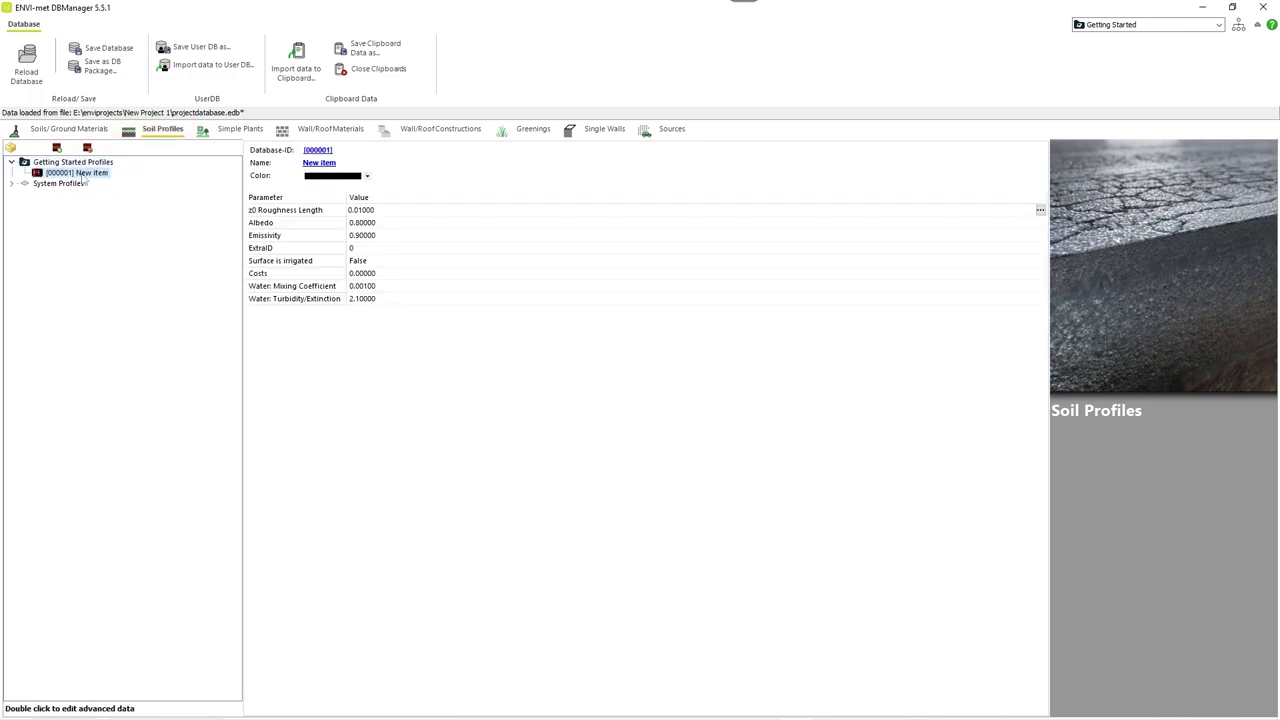
Layer the new profile with Silt Loam below, Loam in the 2–4 cm layers, sandy soil on top.
{"action": "double_click", "coordinate": [84, 174]}
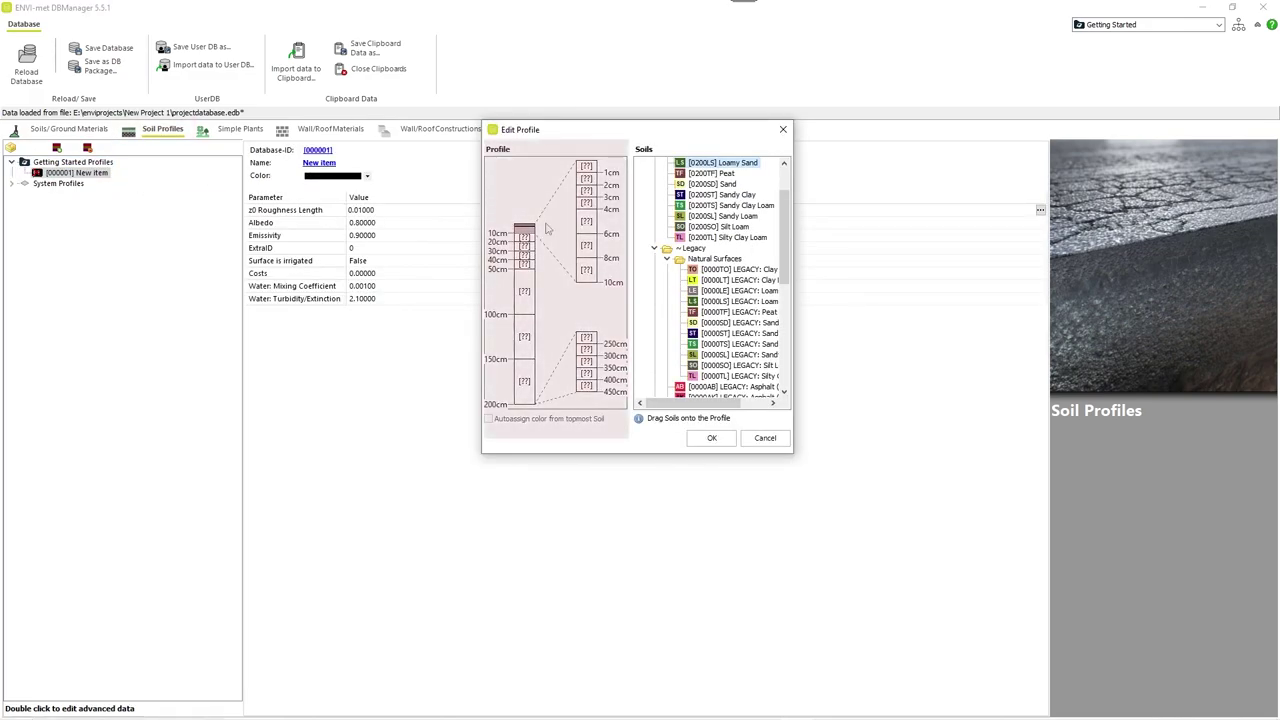
{"action": "left_click_drag", "start_coordinate": [716, 227], "coordinate": [588, 215]}
{"action": "left_click_drag", "start_coordinate": [720, 291], "coordinate": [588, 190]}
{"action": "left_click_drag", "start_coordinate": [738, 355], "coordinate": [589, 168]}
{"action": "left_click", "coordinate": [711, 438]}
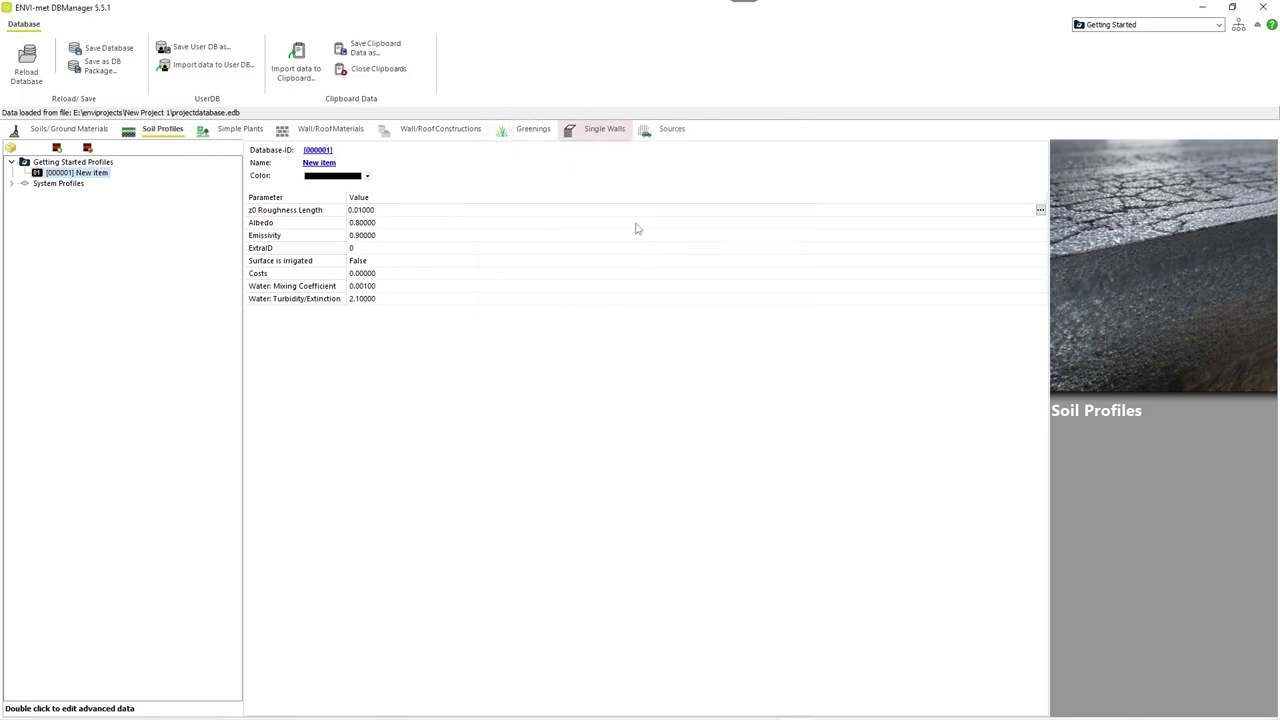
Add a new single wall to Getting Started Single-Walls using the first metal material, 0200AL.
{"action": "left_click", "coordinate": [603, 130]}
{"action": "right_click", "coordinate": [70, 162]}
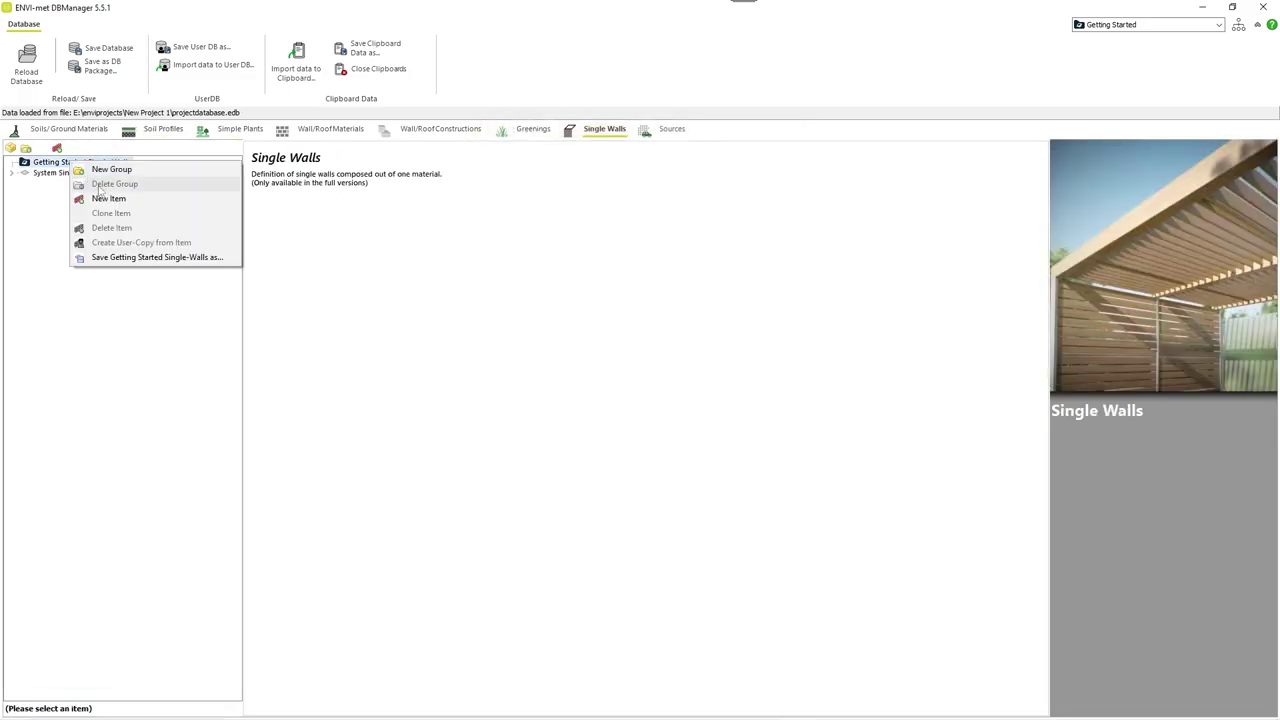
{"action": "left_click", "coordinate": [110, 200]}
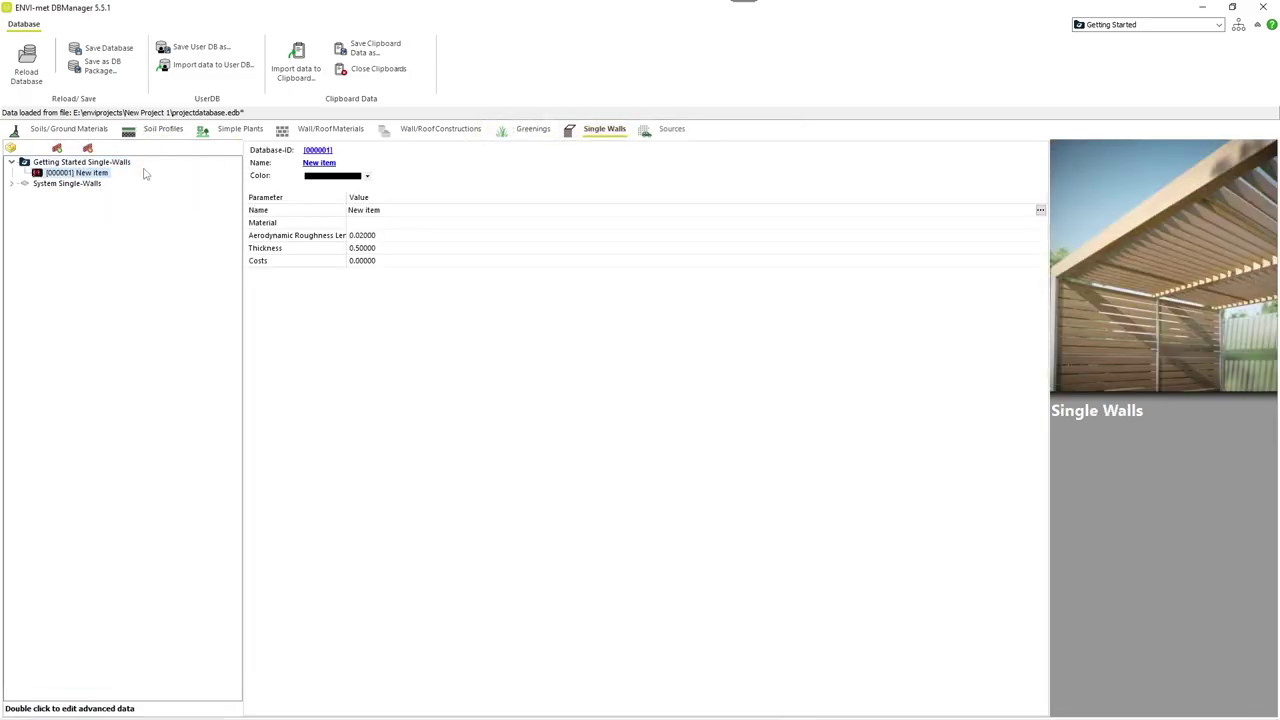
{"action": "left_click", "coordinate": [388, 224]}
{"action": "left_click", "coordinate": [521, 300]}
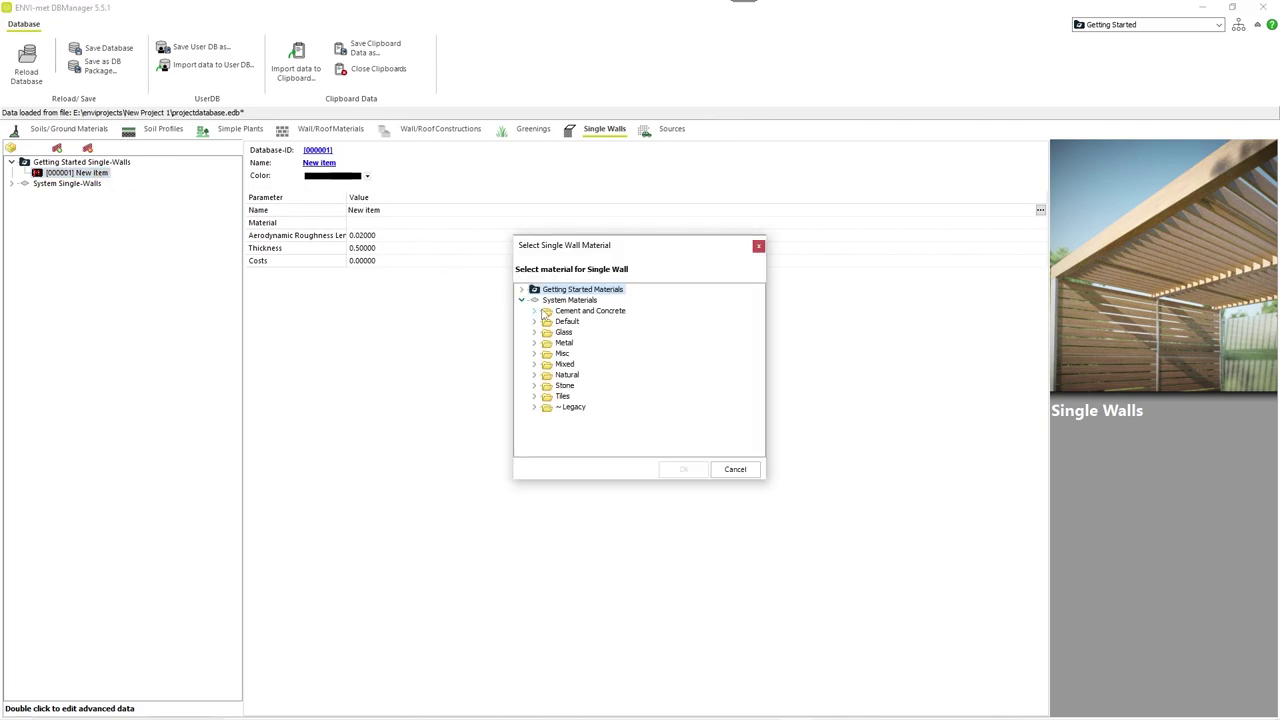
{"action": "left_click", "coordinate": [536, 343]}
{"action": "left_click", "coordinate": [585, 353]}
{"action": "left_click", "coordinate": [683, 469]}
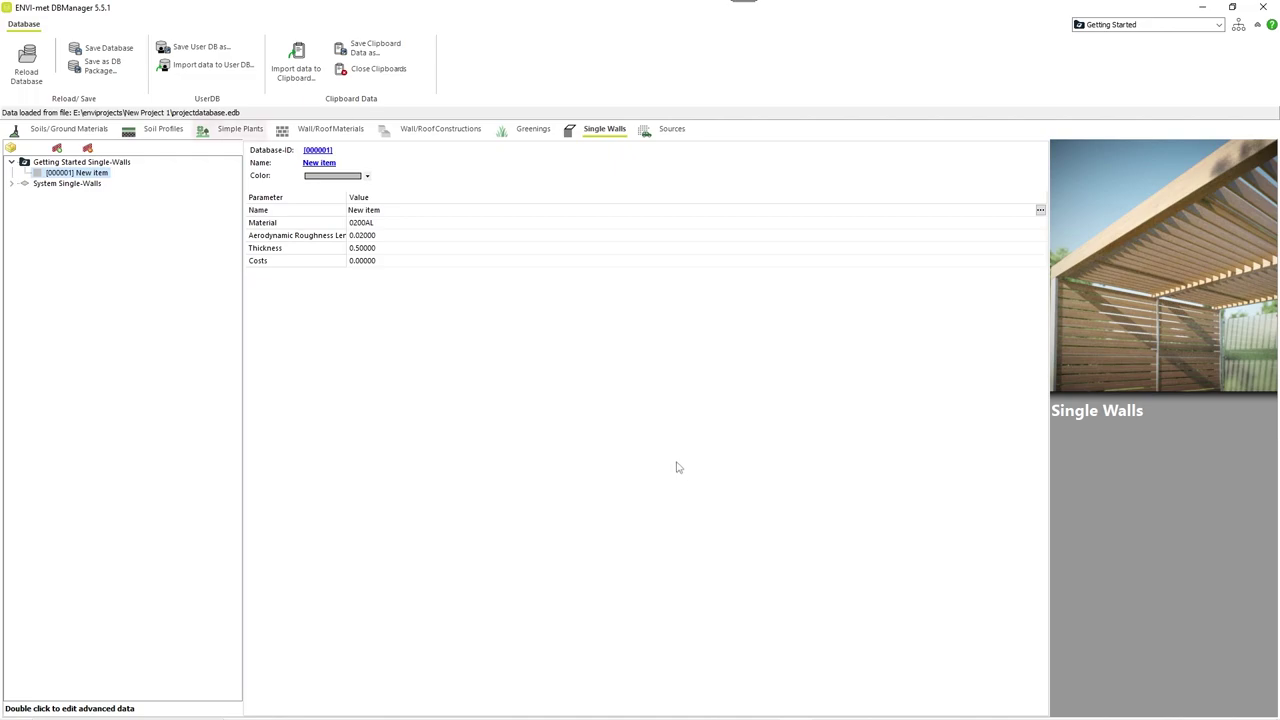
Add a new simple plant to Getting Started Plants and browse the Hedges and Grass system plants.
{"action": "left_click", "coordinate": [240, 128]}
{"action": "right_click", "coordinate": [64, 161]}
{"action": "left_click", "coordinate": [93, 198]}
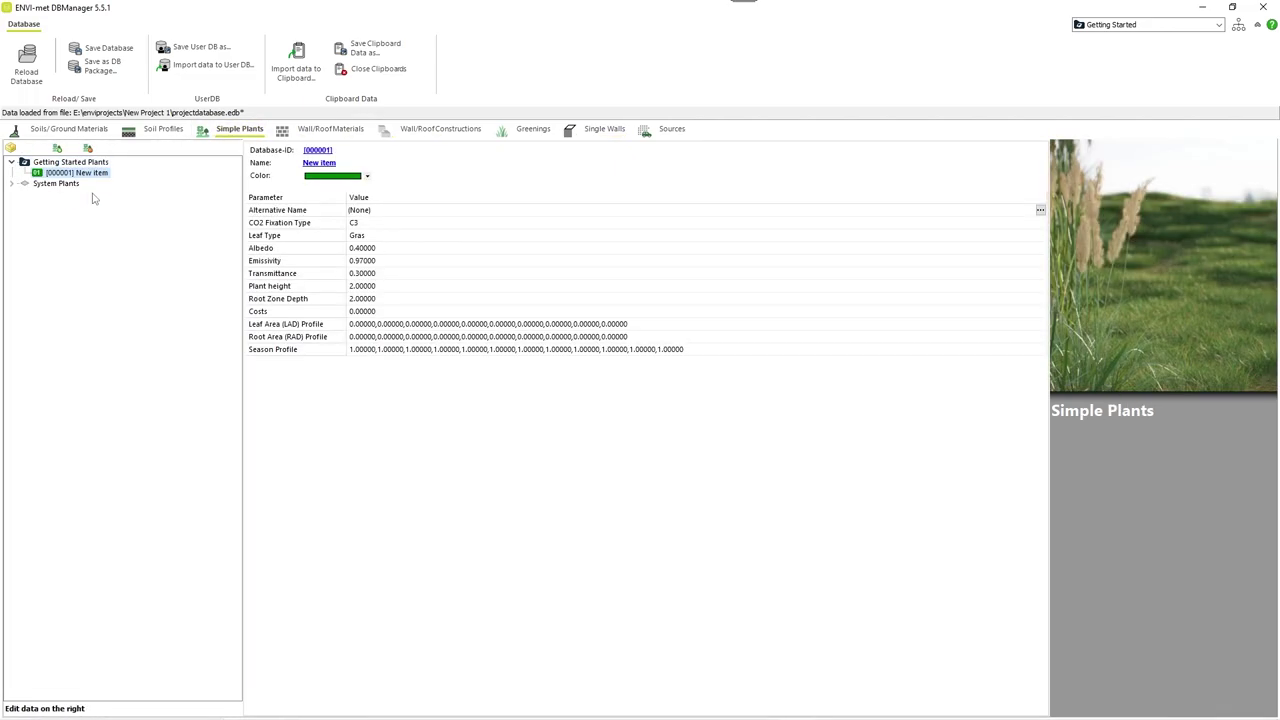
{"action": "left_click", "coordinate": [12, 183]}
{"action": "left_click", "coordinate": [24, 226]}
{"action": "left_click", "coordinate": [24, 215]}
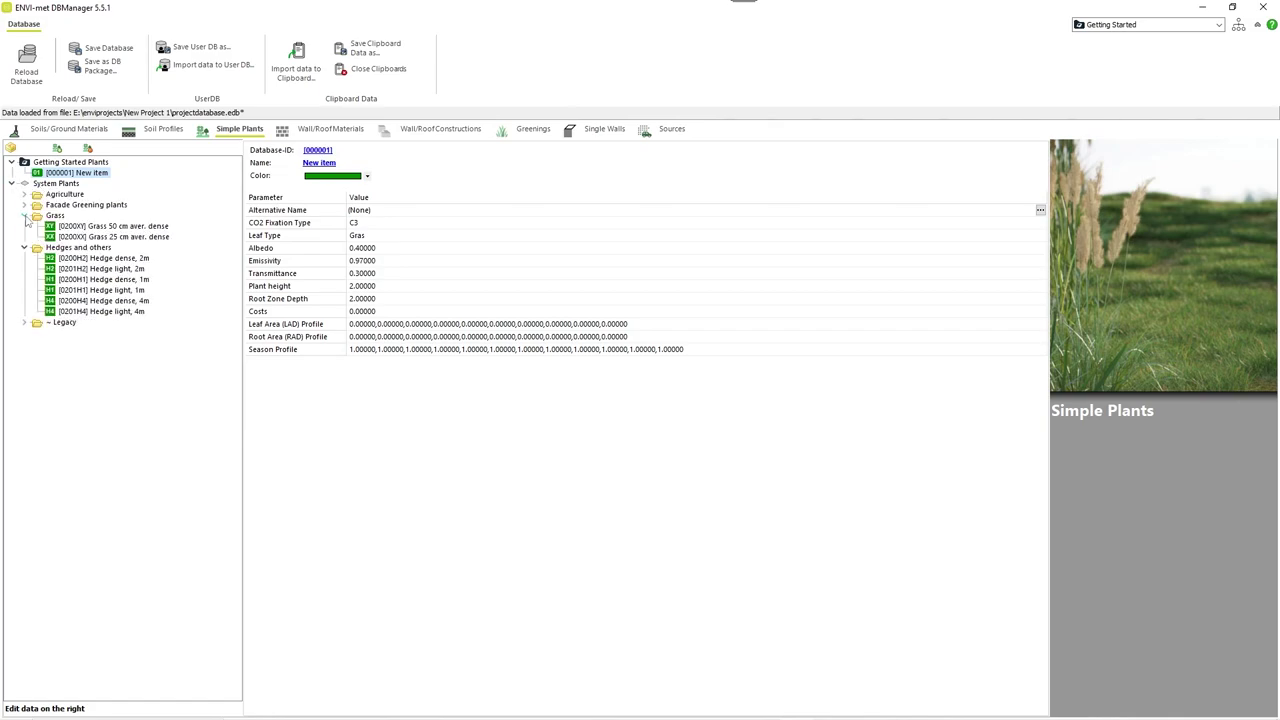
Create a greening with substrate, plant 0100FE, and Silt Loam in the third substrate layer.
{"action": "left_click", "coordinate": [533, 128]}
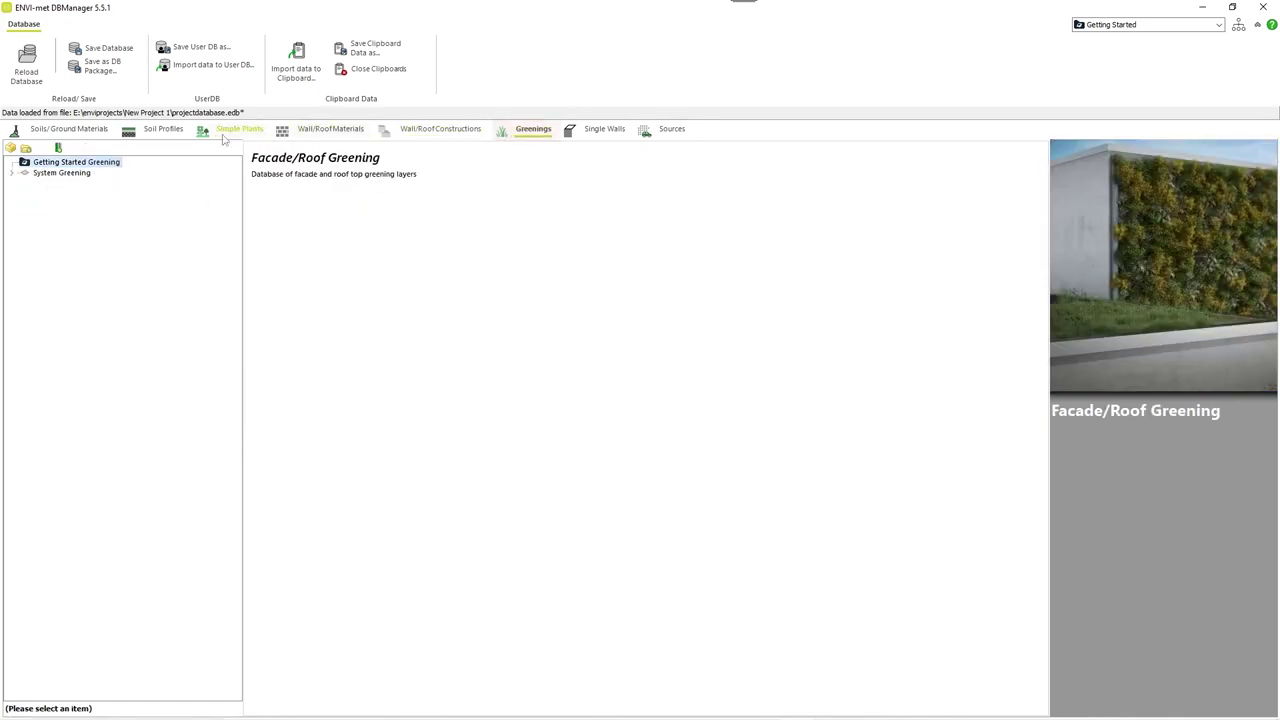
{"action": "right_click", "coordinate": [56, 163]}
{"action": "left_click", "coordinate": [82, 203]}
{"action": "double_click", "coordinate": [68, 174]}
{"action": "left_click", "coordinate": [225, 377]}
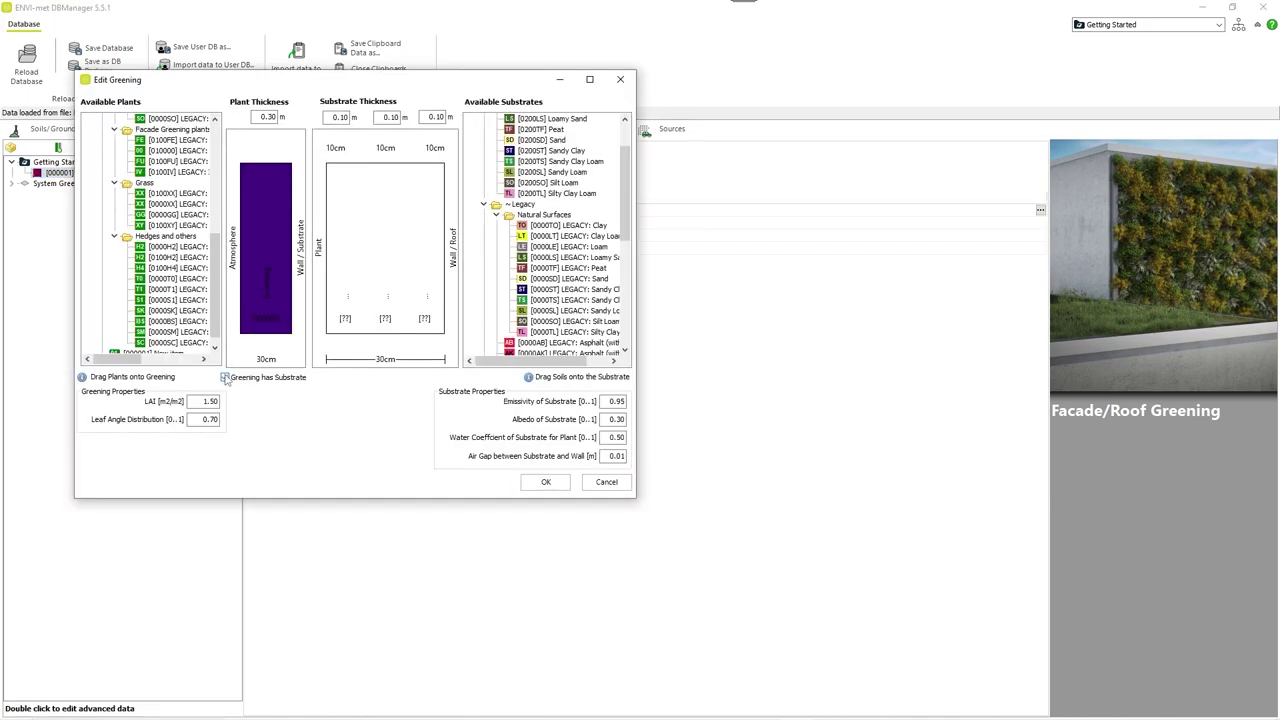
{"action": "left_click_drag", "start_coordinate": [178, 141], "coordinate": [259, 238]}
{"action": "left_click_drag", "start_coordinate": [573, 183], "coordinate": [425, 240]}
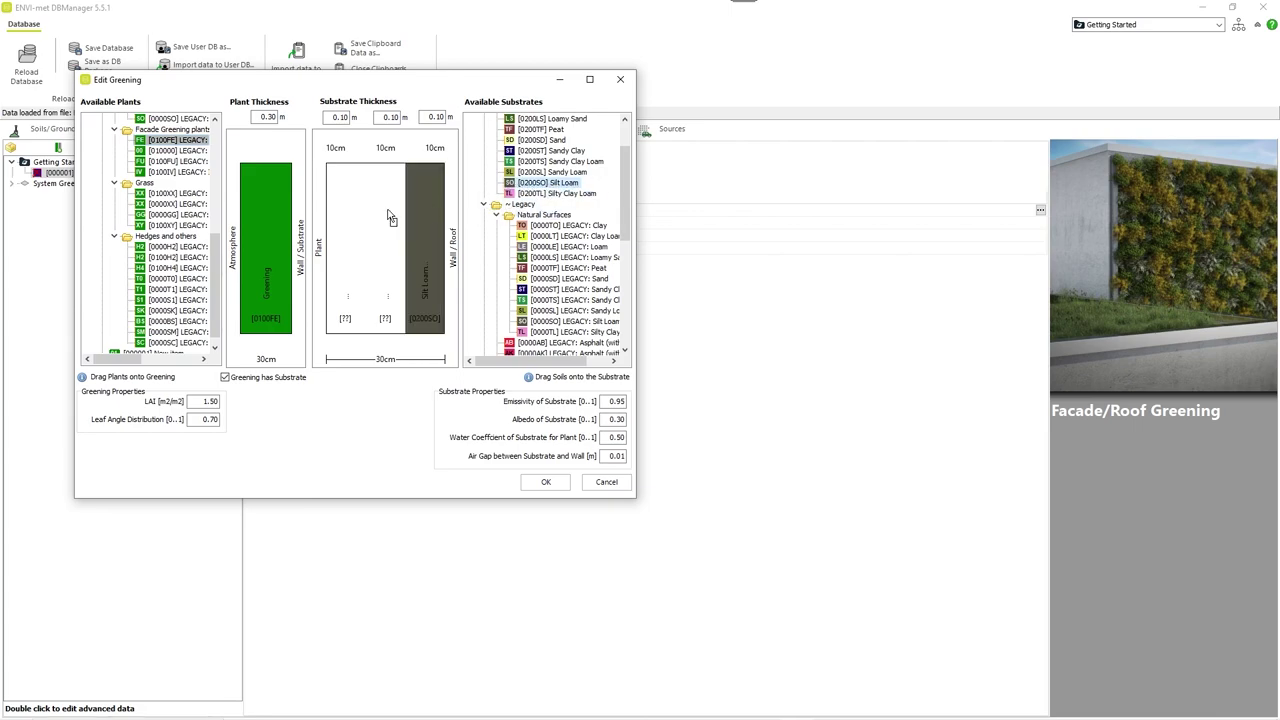
{"action": "left_click", "coordinate": [546, 481]}
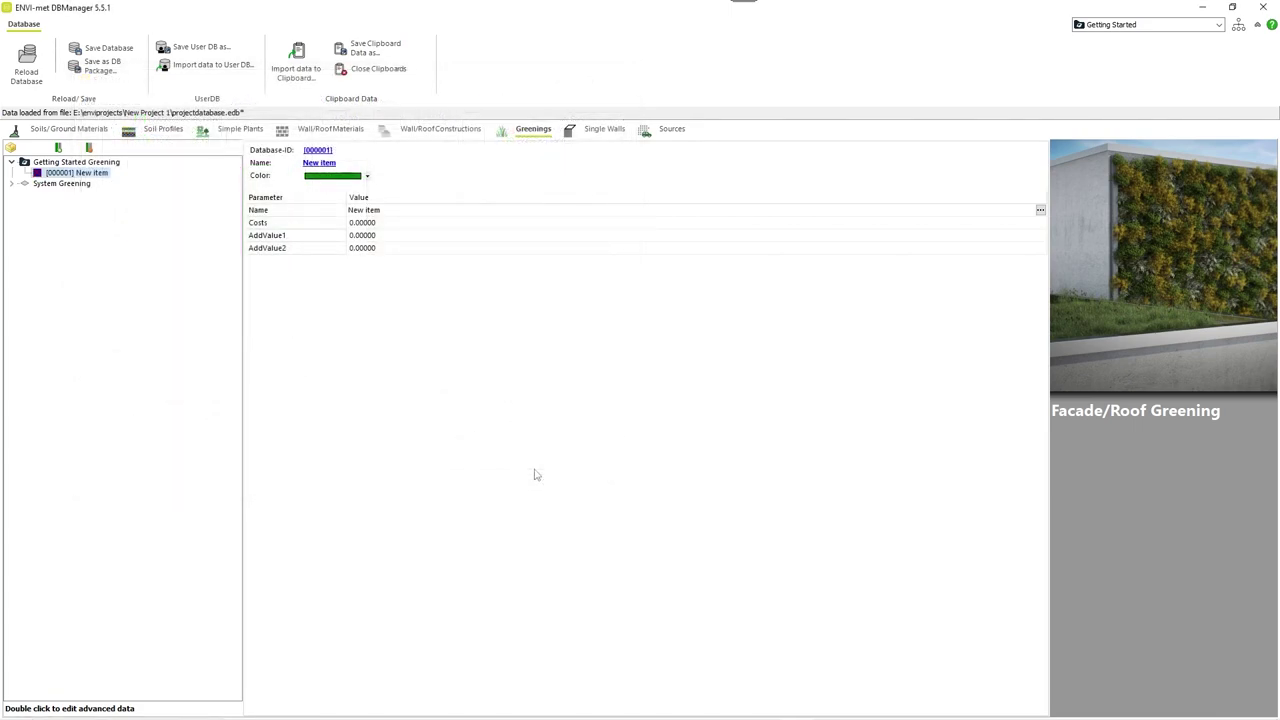
Add a new pollutant source item to Getting Started Sources.
{"action": "left_click", "coordinate": [671, 131]}
{"action": "right_click", "coordinate": [87, 165]}
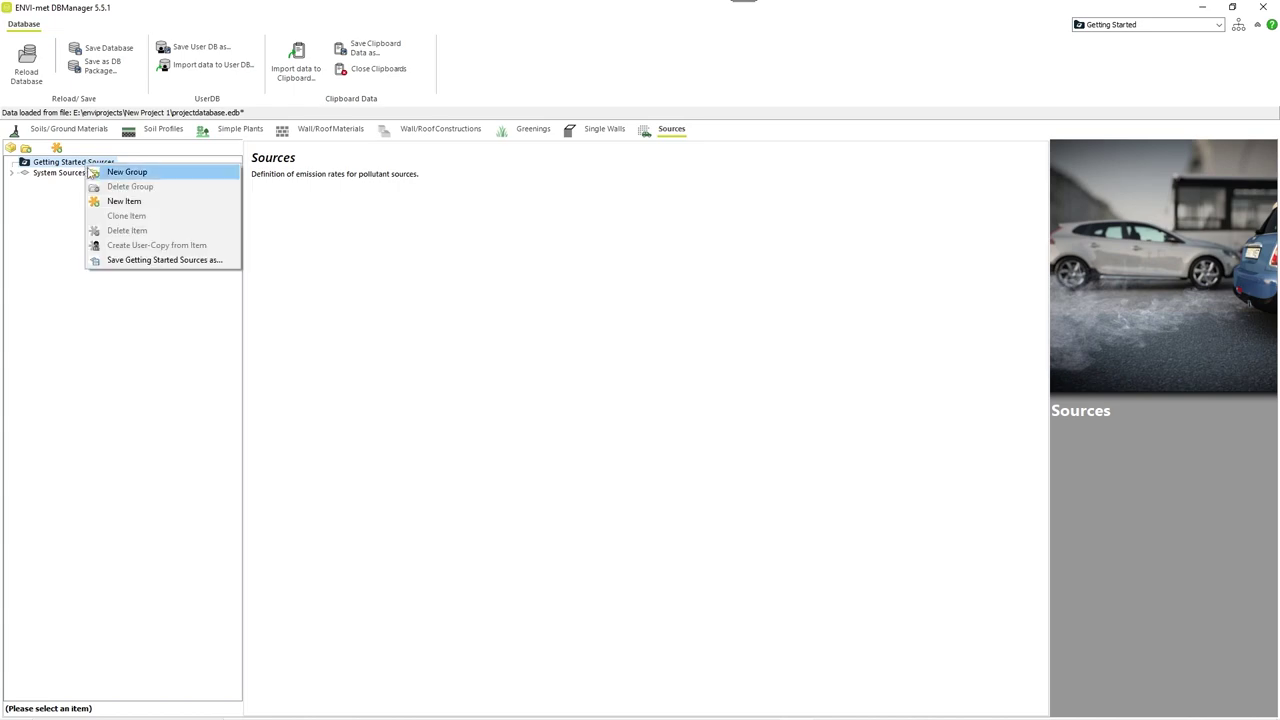
{"action": "left_click", "coordinate": [114, 202]}
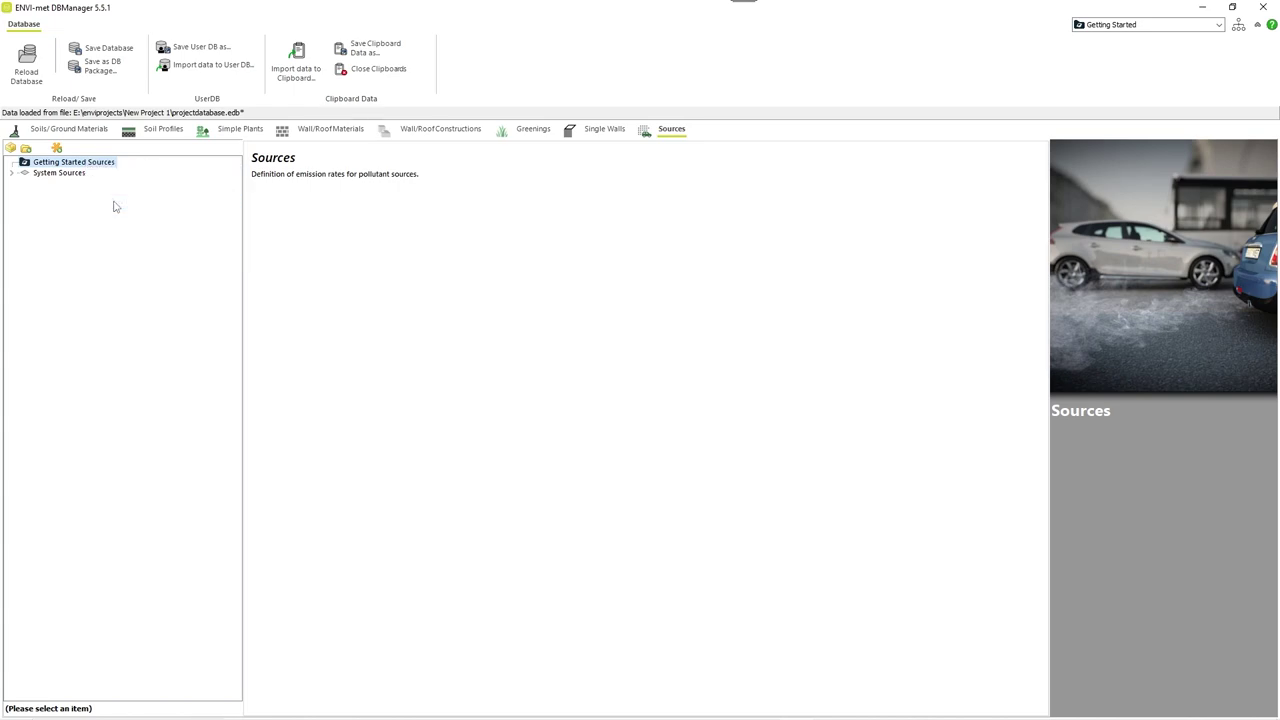
Review the source's hourly user emission profile and bring up the Traffic Tools.
{"action": "left_click", "coordinate": [408, 261]}
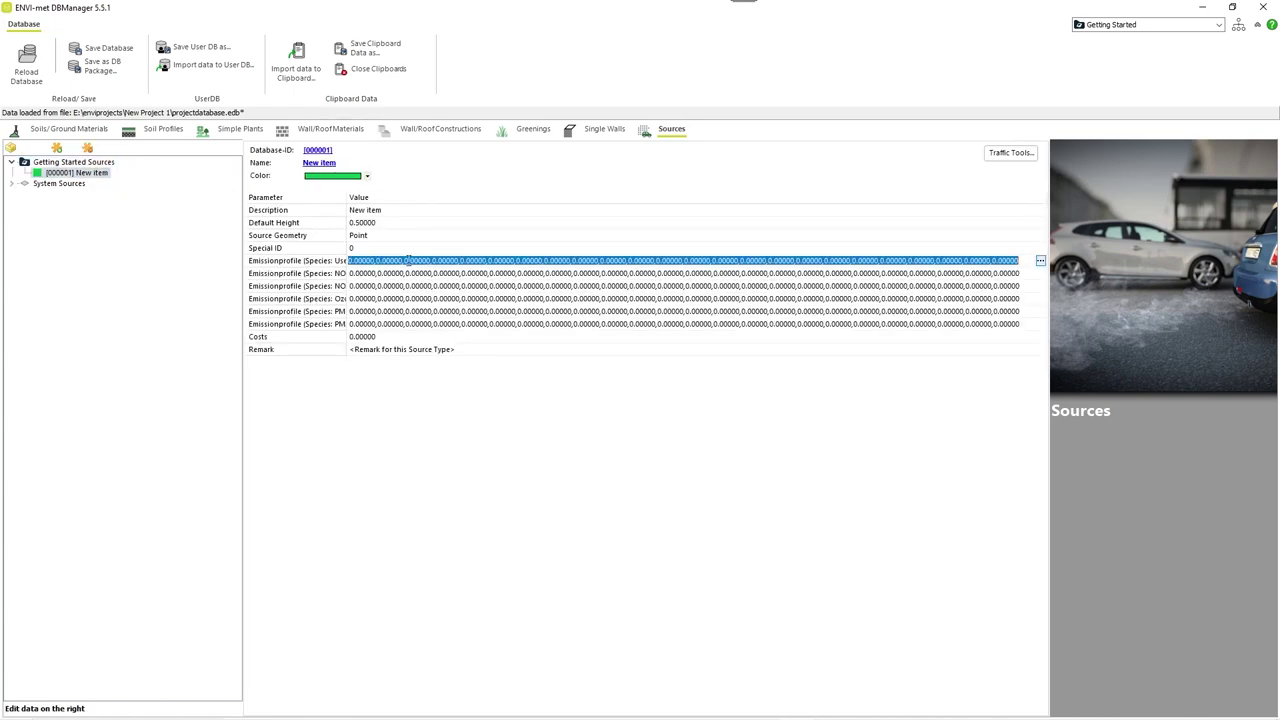
{"action": "left_click", "coordinate": [1040, 260]}
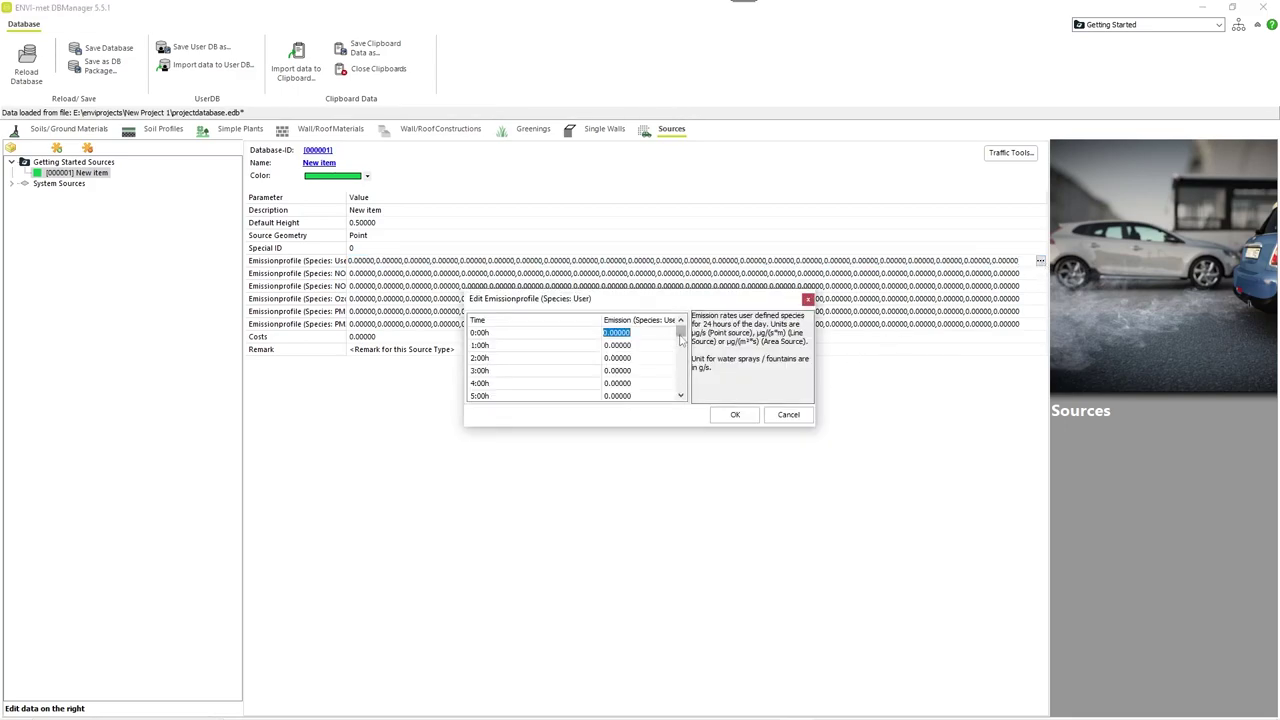
{"action": "left_click_drag", "start_coordinate": [680, 340], "coordinate": [681, 396]}
{"action": "left_click", "coordinate": [735, 414]}
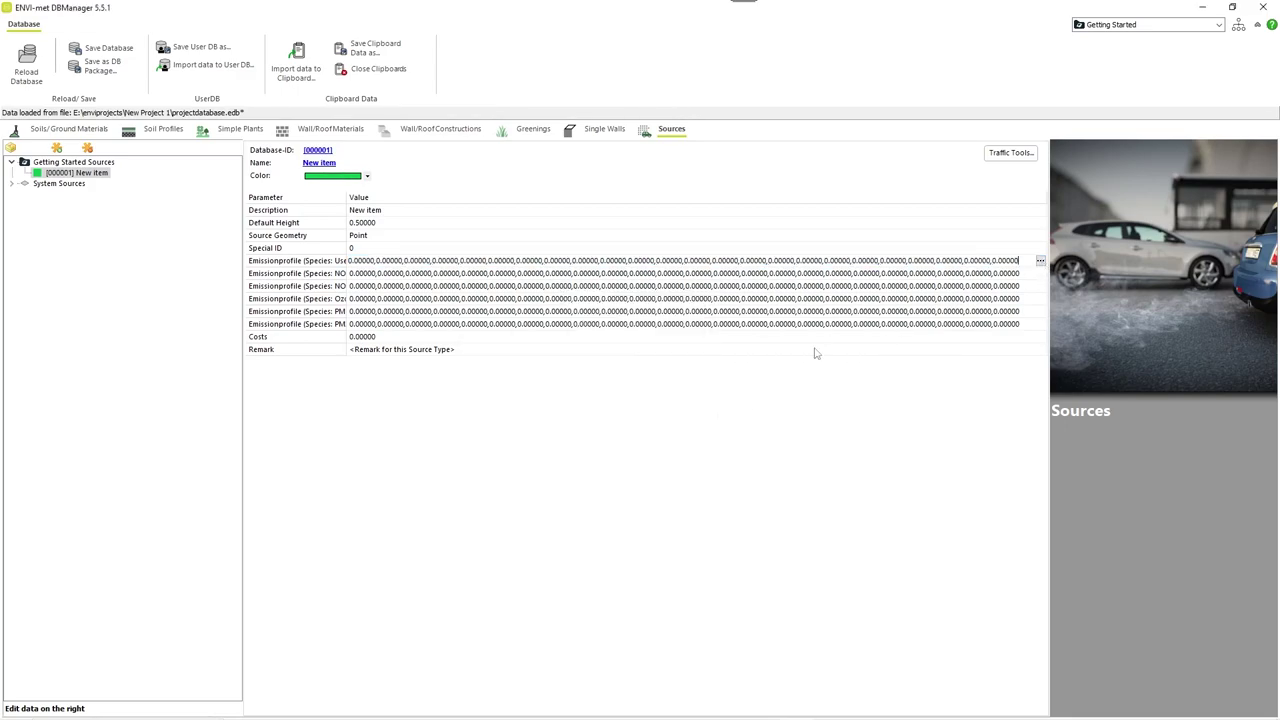
{"action": "left_click", "coordinate": [1010, 153]}
{"action": "left_click_drag", "start_coordinate": [632, 108], "coordinate": [632, 213]}
Close the Traffic Toolbox and save the project database.
{"action": "left_click", "coordinate": [954, 663]}
{"action": "left_click", "coordinate": [112, 48]}
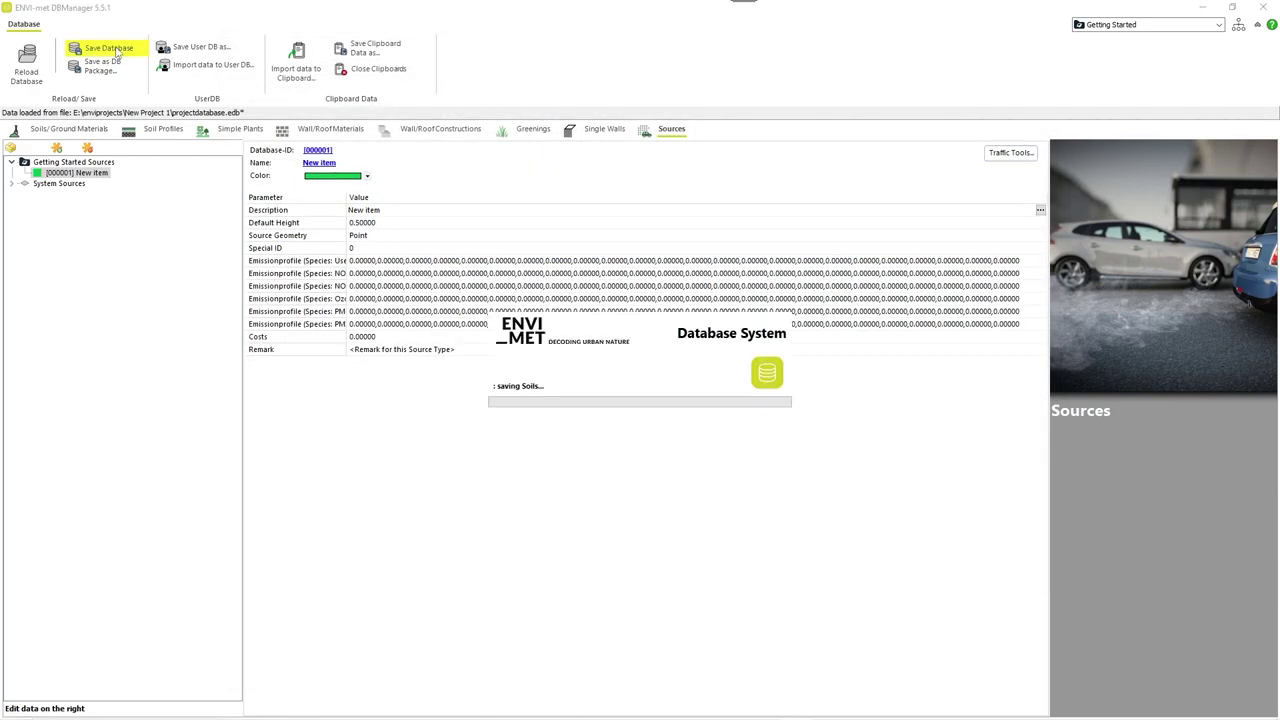